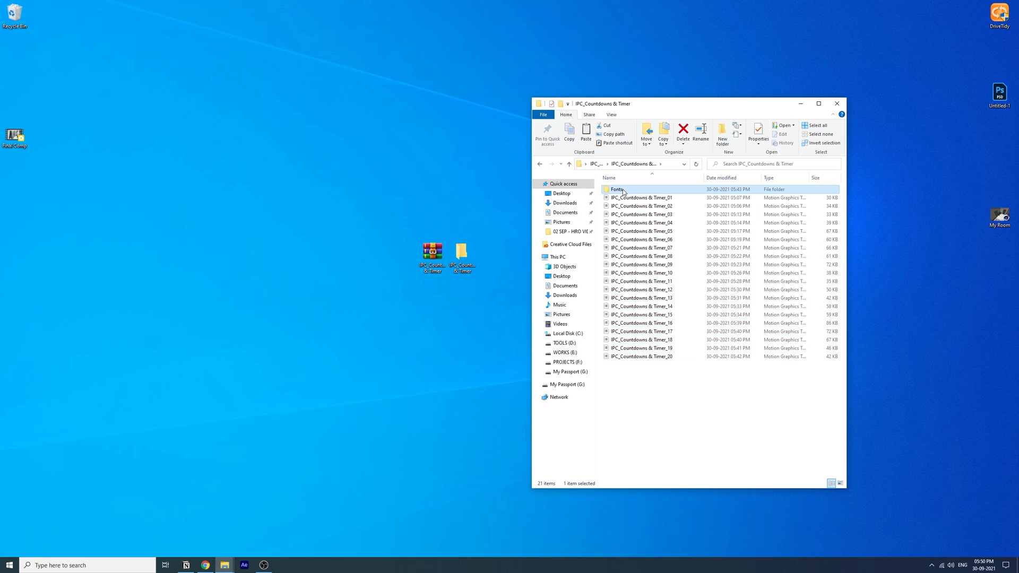
Step: Install every font file in the Fonts folder for all users, replacing any fonts that are already installed
double_click(624, 190)
click(624, 191)
scroll(648, 393, down, 10)
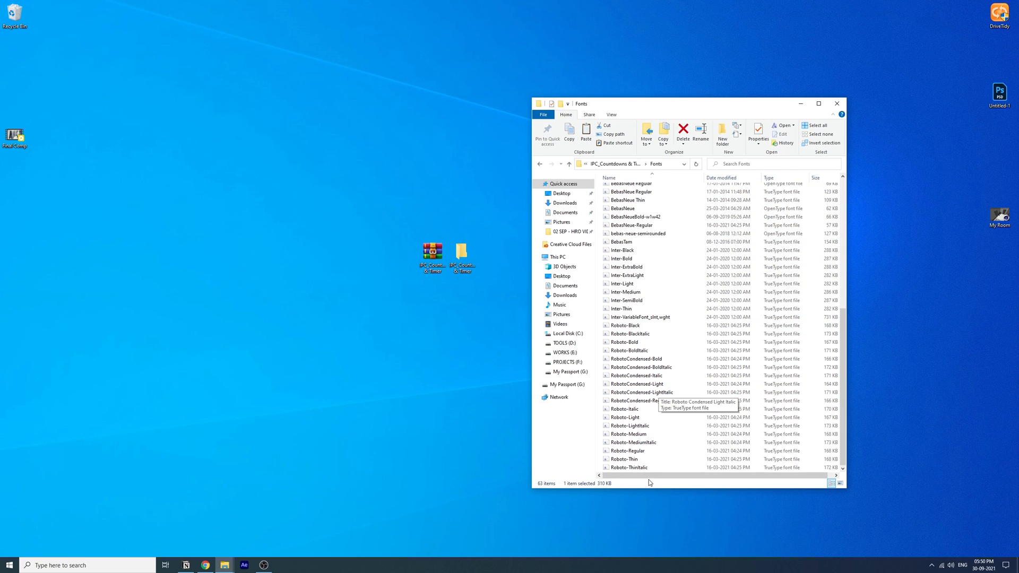
shift+click(635, 468)
right_click(648, 284)
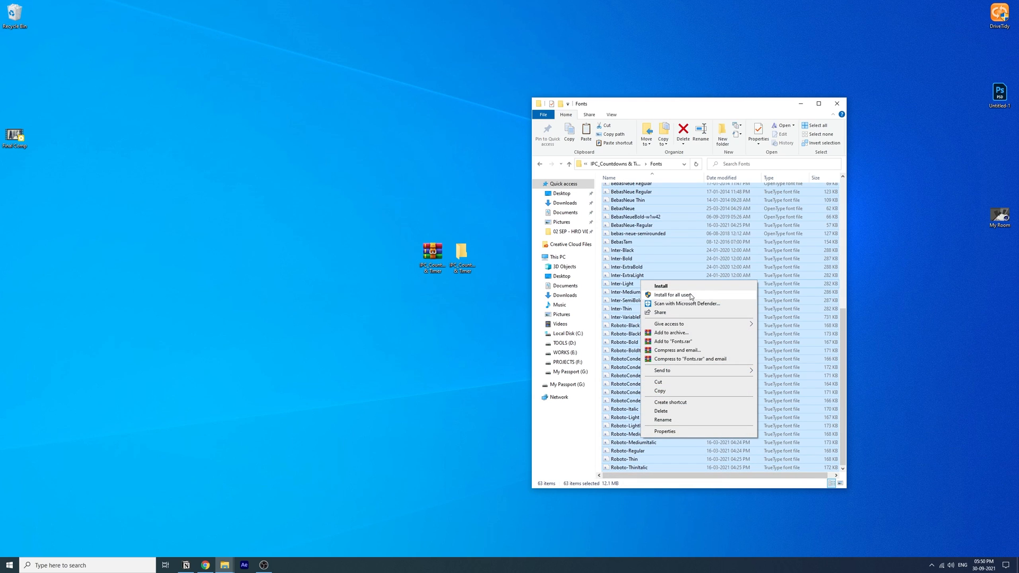
click(684, 295)
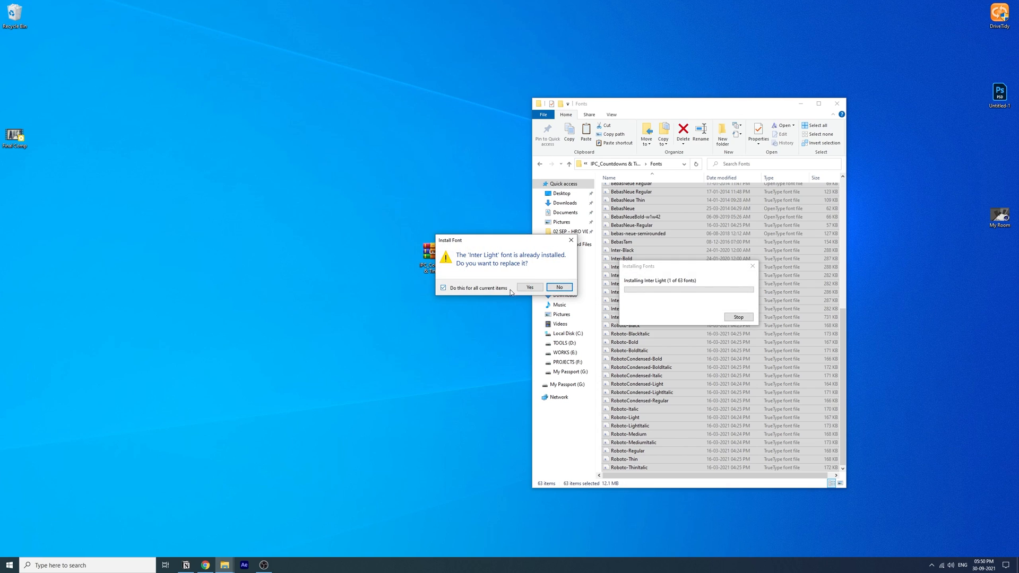
click(529, 288)
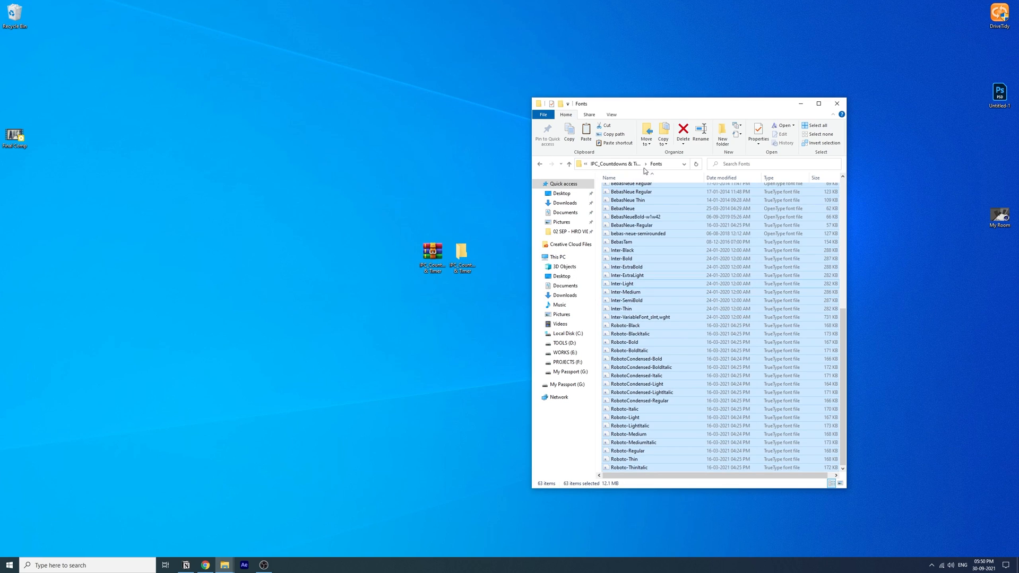
Step: Return to the IPC_Countdowns & Timer folder and copy all of its Motion Graphics template files
click(618, 169)
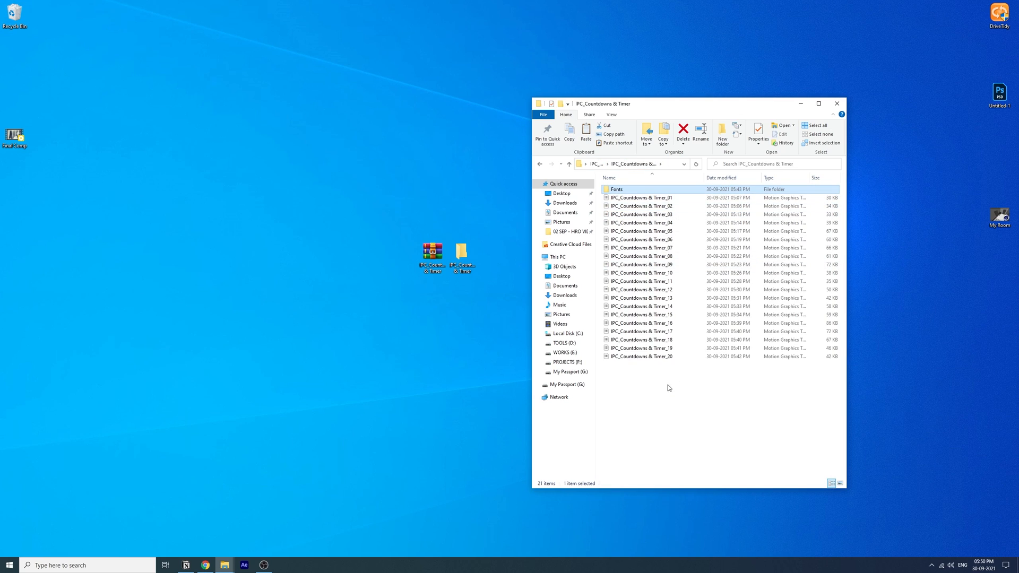
drag(667, 385, 637, 200)
right_click(638, 201)
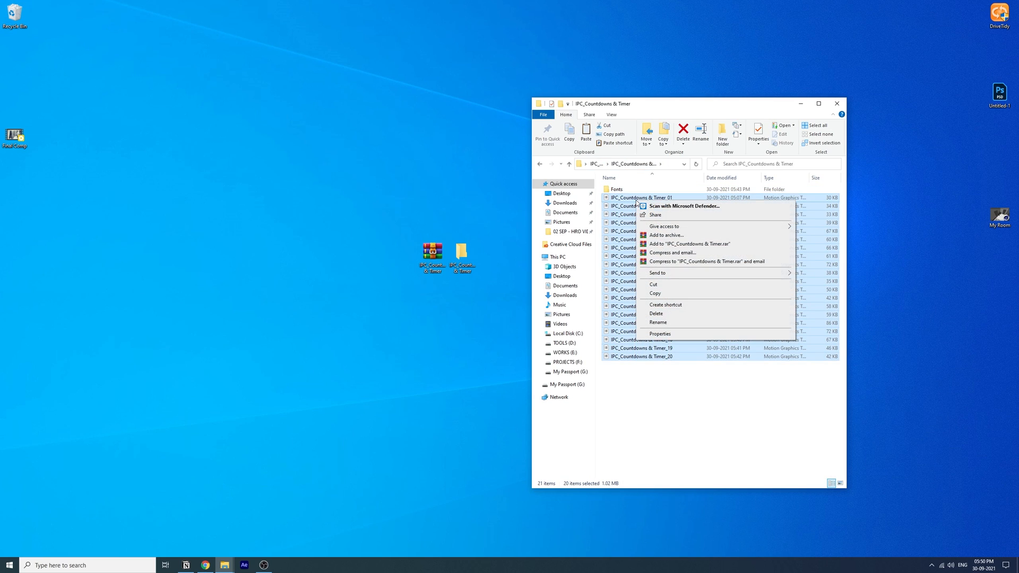
click(656, 293)
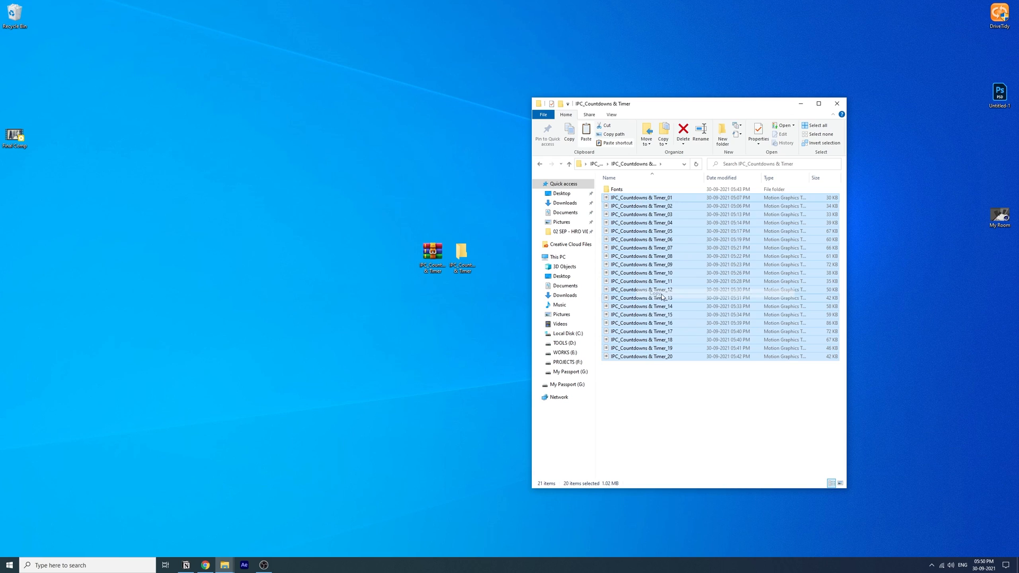
Step: Create a folder named COUNTER inside the TITLES folder in Documents and open it
click(570, 288)
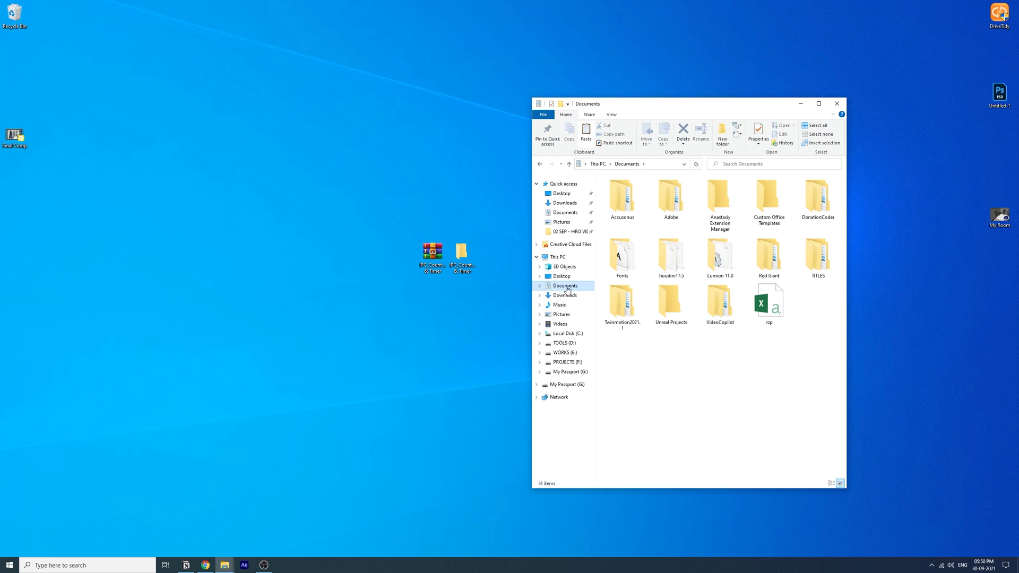
click(818, 266)
double_click(818, 266)
right_click(644, 250)
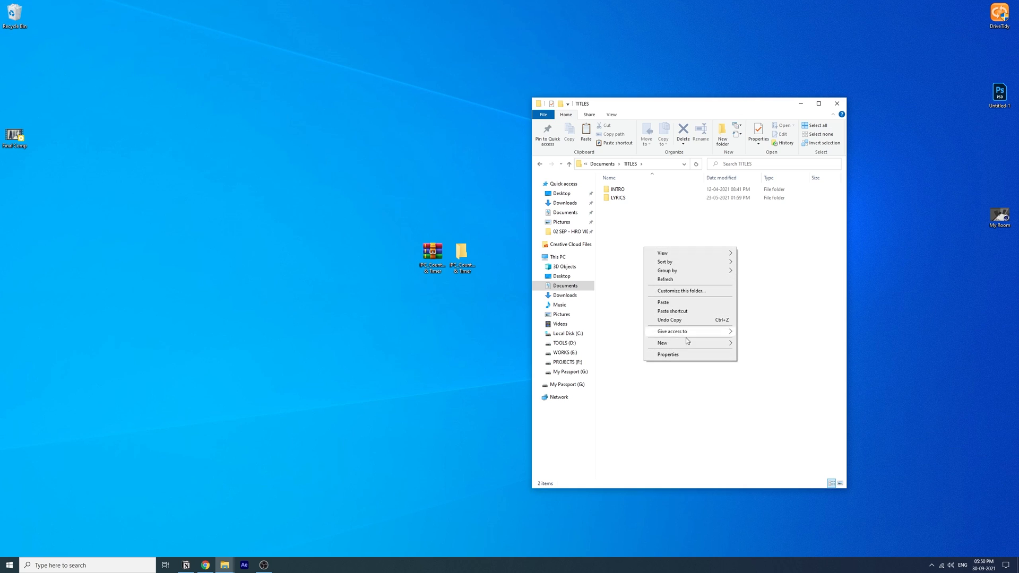
mouse_move(682, 345)
click(754, 345)
text(C)
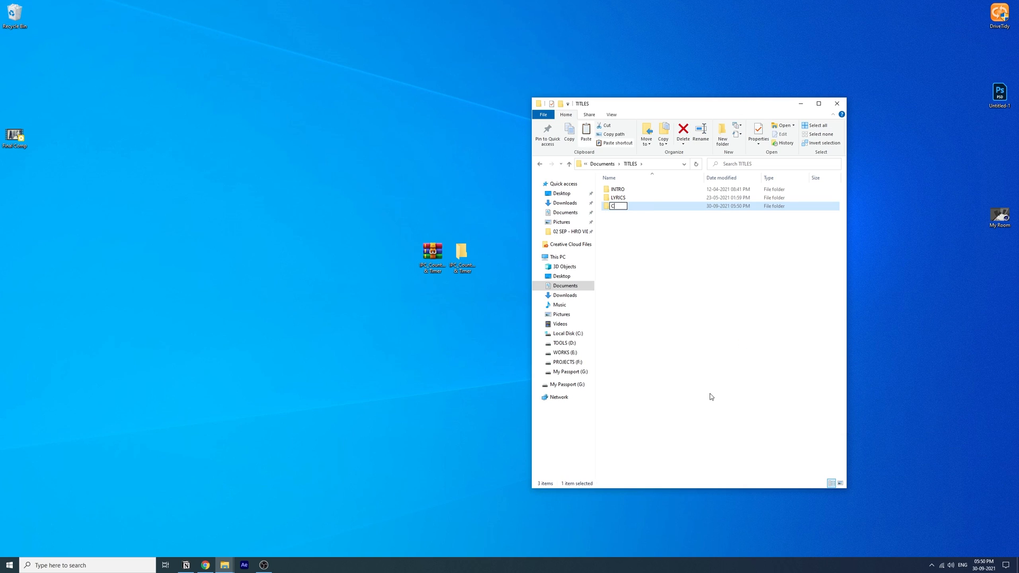
text(OUNTER)
key(Return)
key(Return)
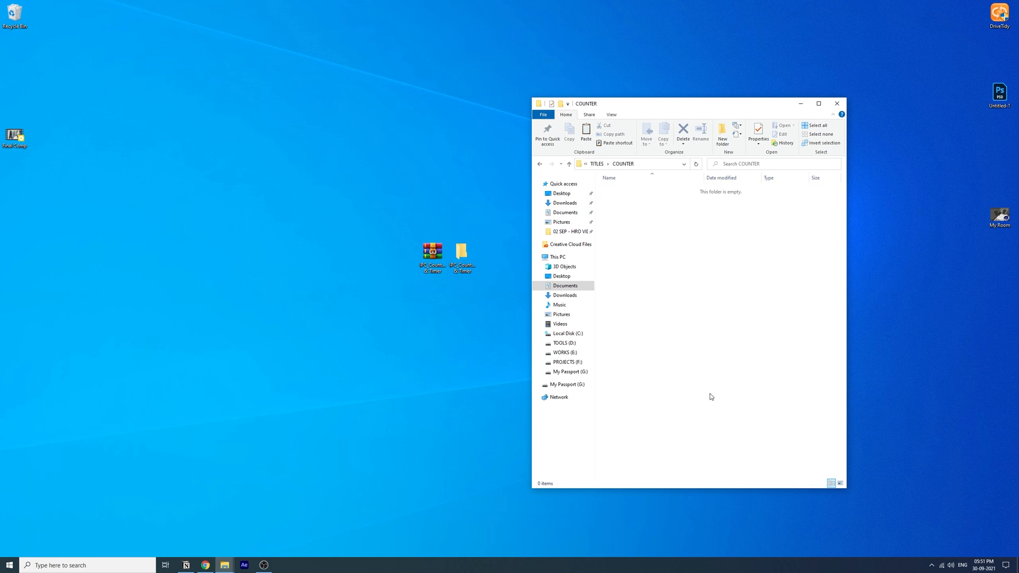
Step: Paste the copied timer templates into the COUNTER folder and show them as large icons
right_click(711, 397)
click(719, 359)
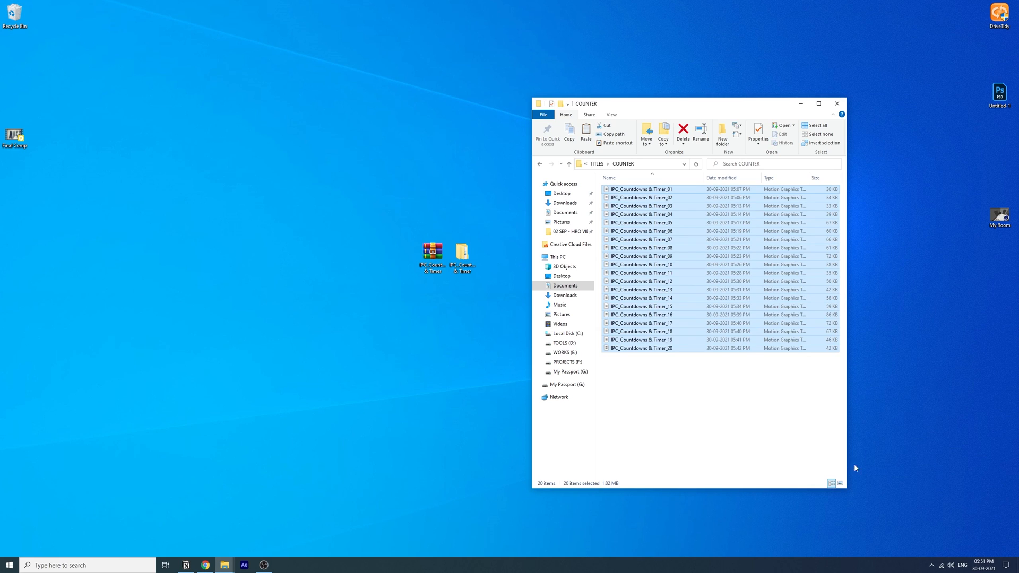
click(840, 483)
click(714, 416)
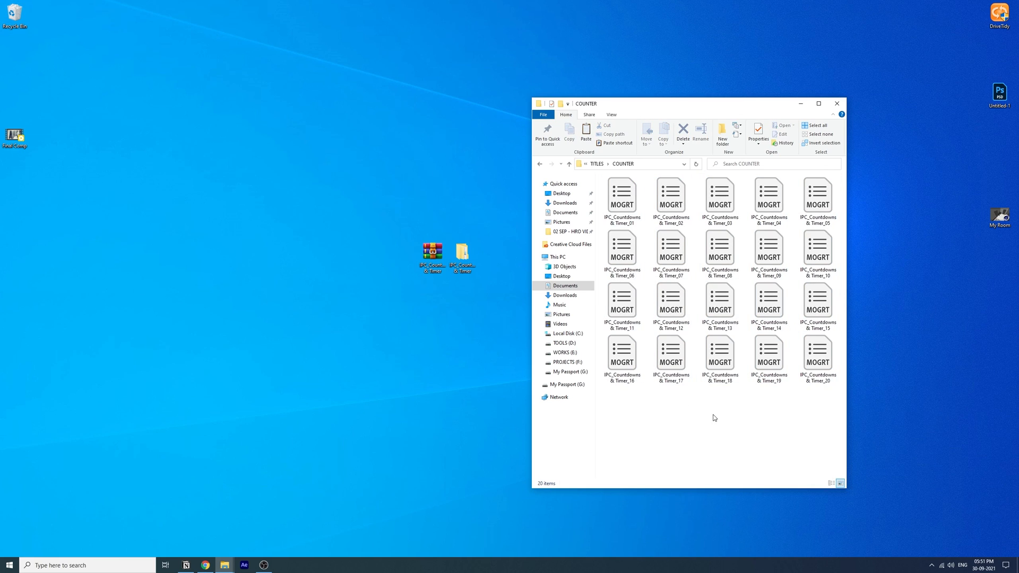
Step: Close the folder window and delete the IPC_Countdowns & Timer archive and extracted folder from the desktop
click(838, 104)
drag(635, 164, 431, 318)
key(Delete)
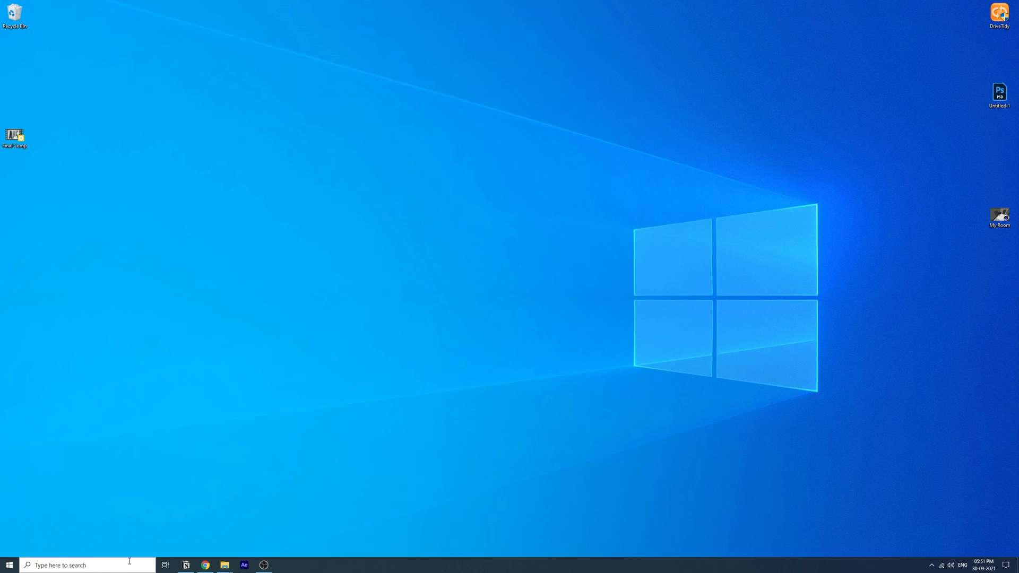
Step: Launch Adobe Premiere Pro 2021
click(9, 565)
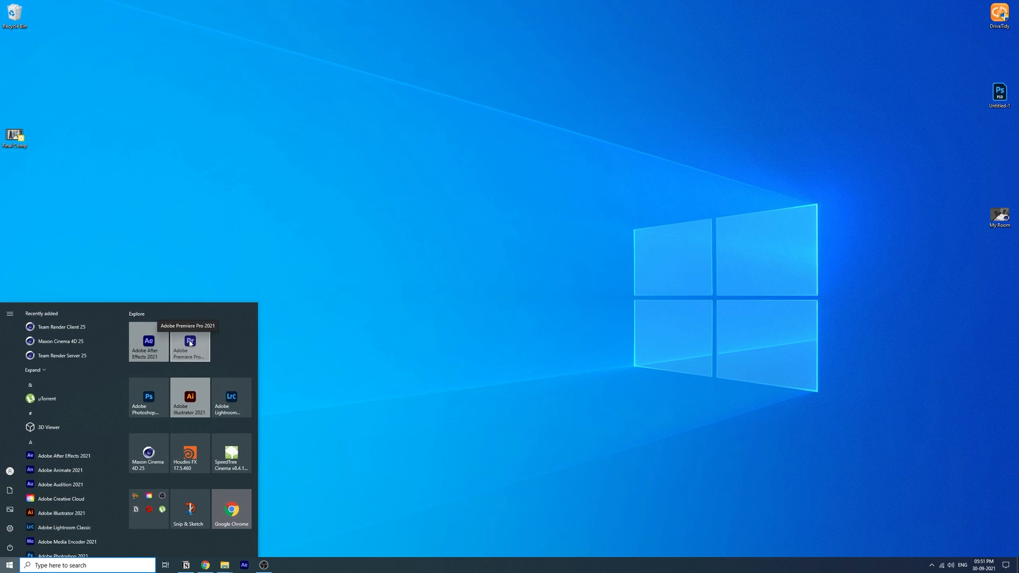
click(189, 342)
right_click(671, 223)
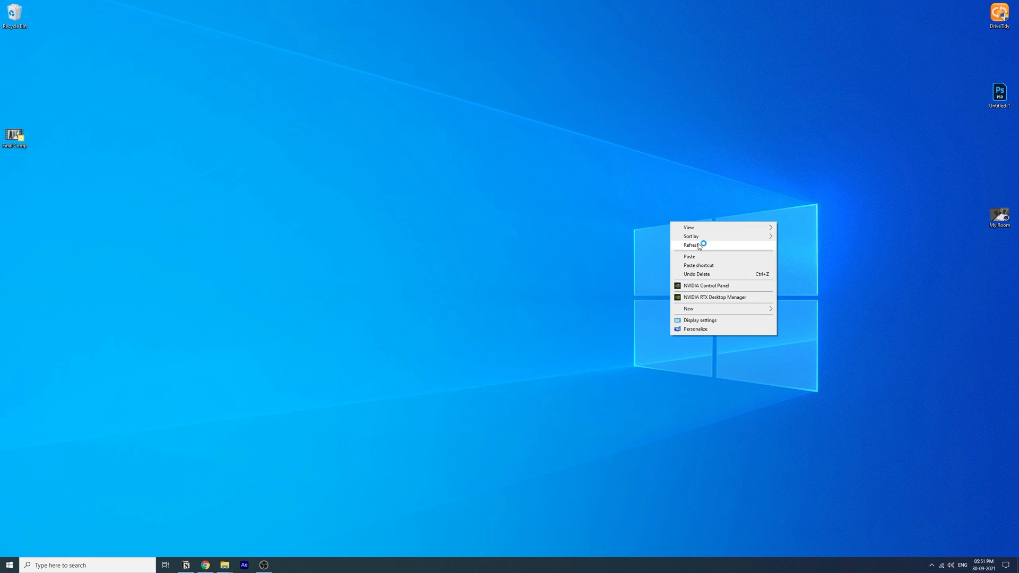
click(700, 244)
right_click(699, 238)
click(718, 261)
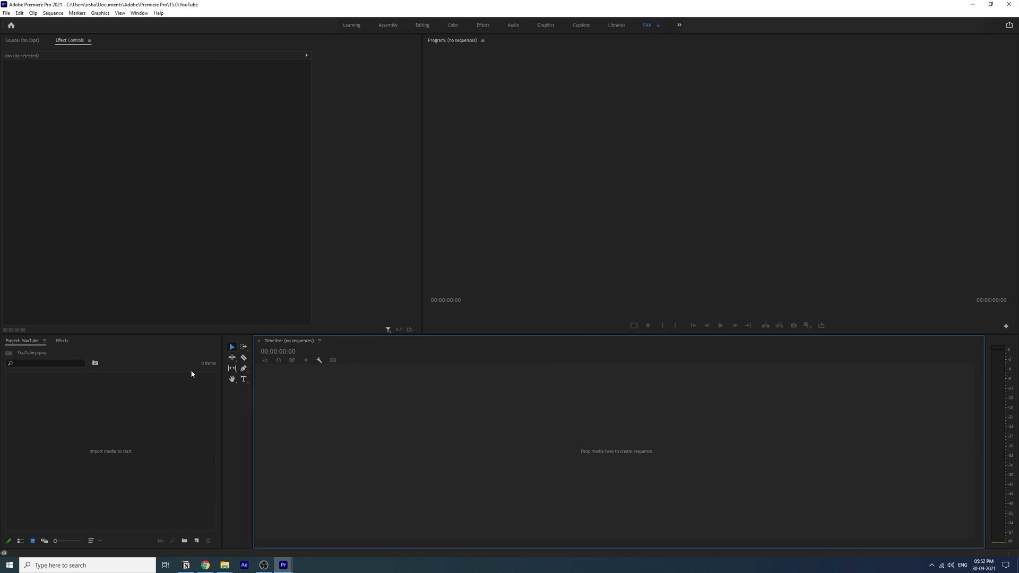
Step: Create a new sequence using the ARRI 1080p 30 preset
click(197, 541)
click(212, 453)
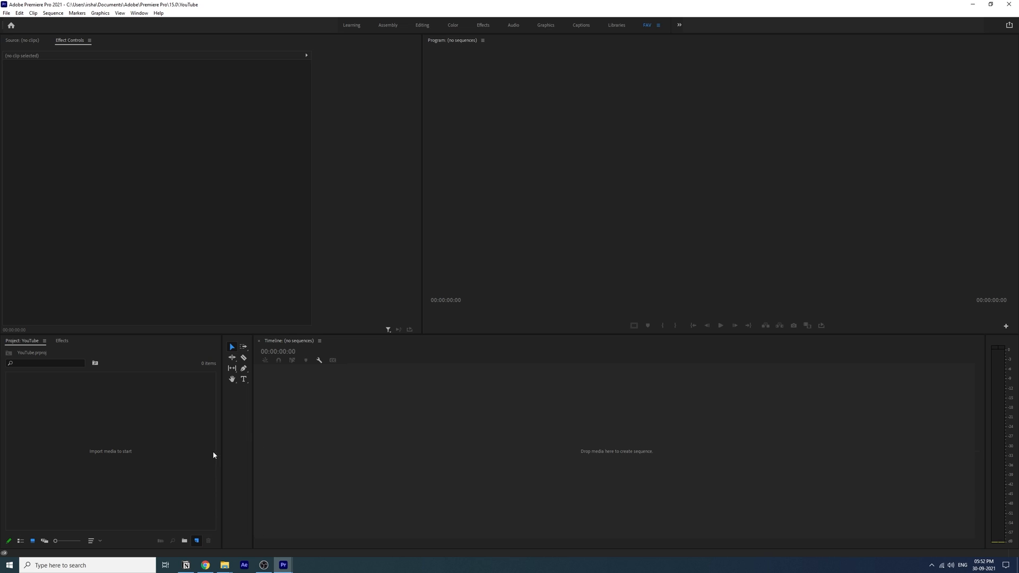
click(442, 220)
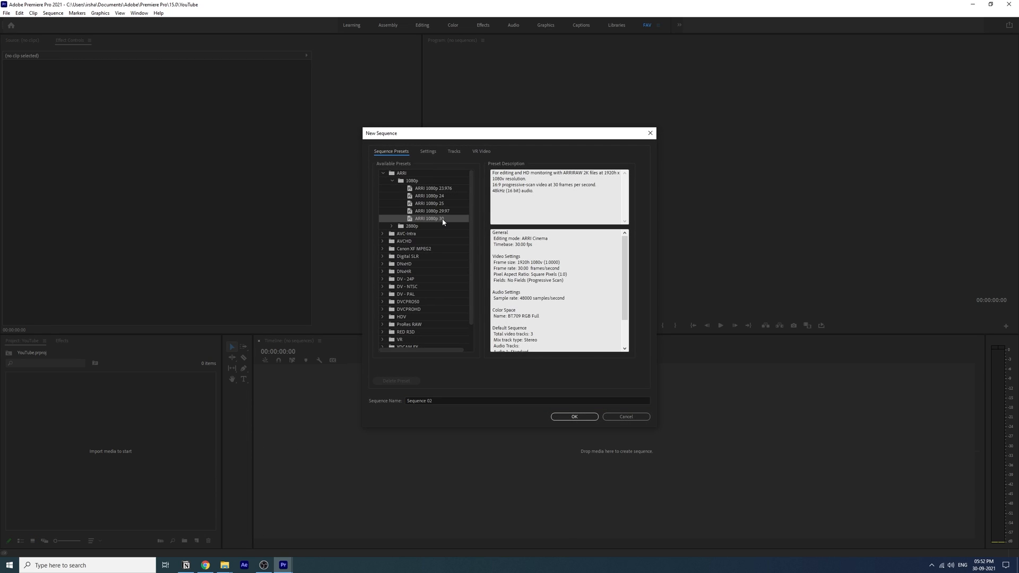
double_click(442, 222)
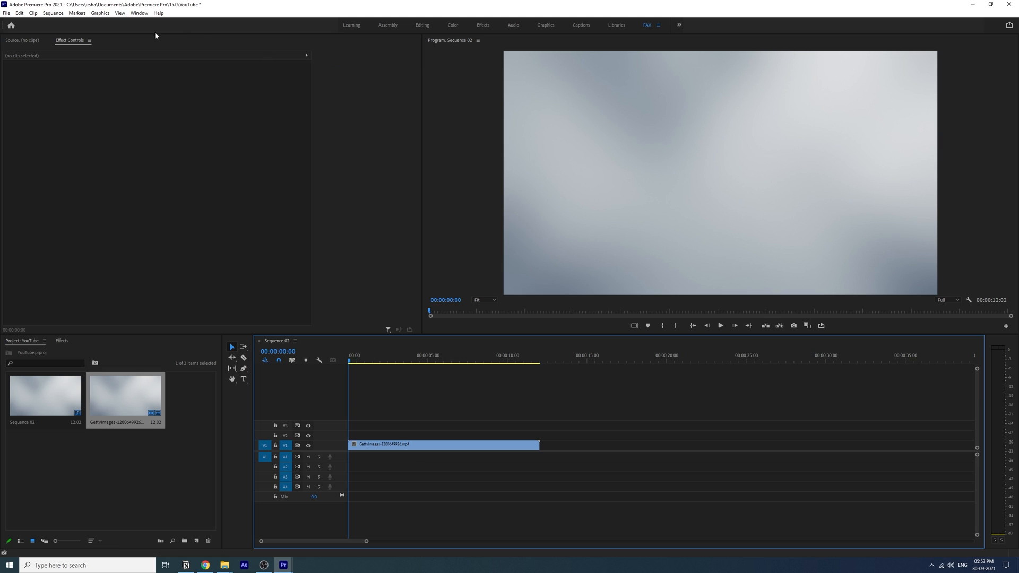
Step: Show the Essential Graphics panel and check its list of local template folders
click(139, 13)
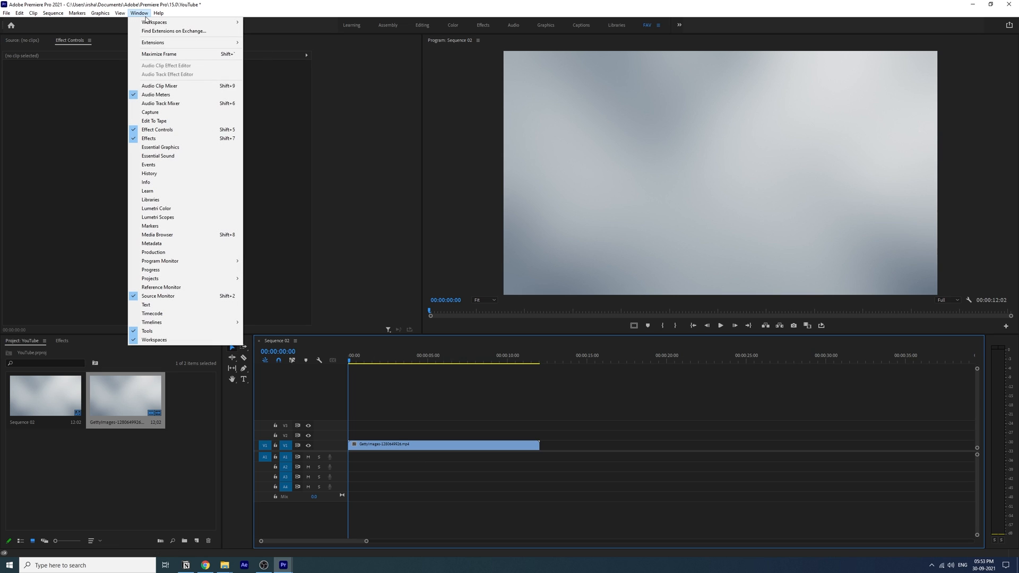
click(182, 152)
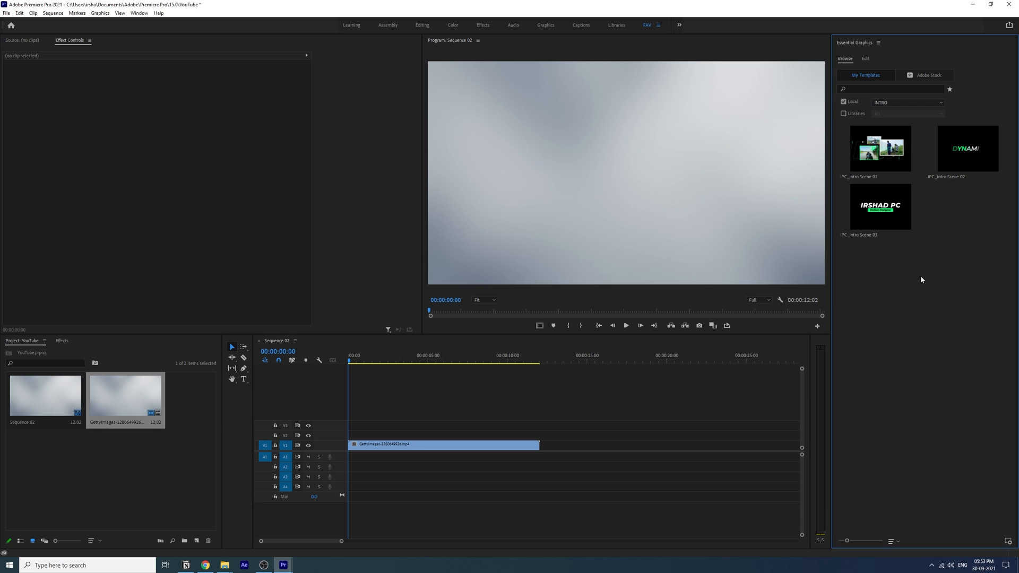
click(893, 103)
click(896, 131)
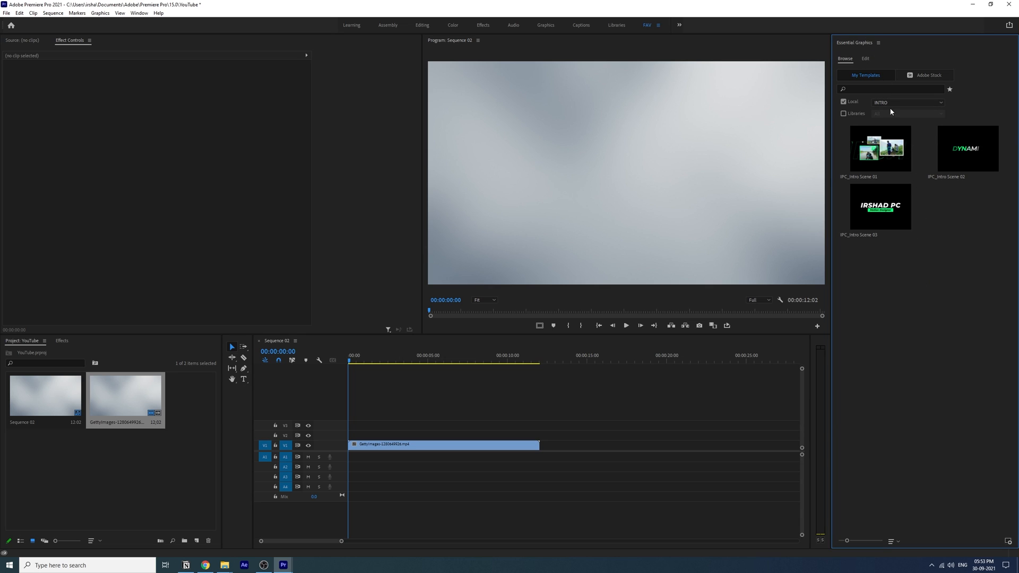
Step: Add the COUNTER folder from Documents\TITLES to the additional folders of Essential Graphics
click(878, 43)
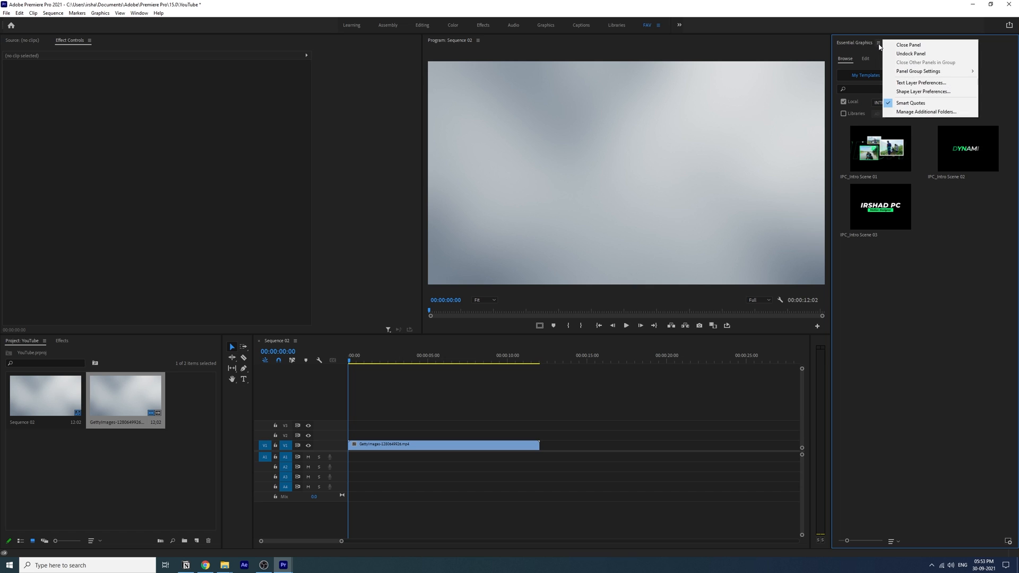
click(933, 112)
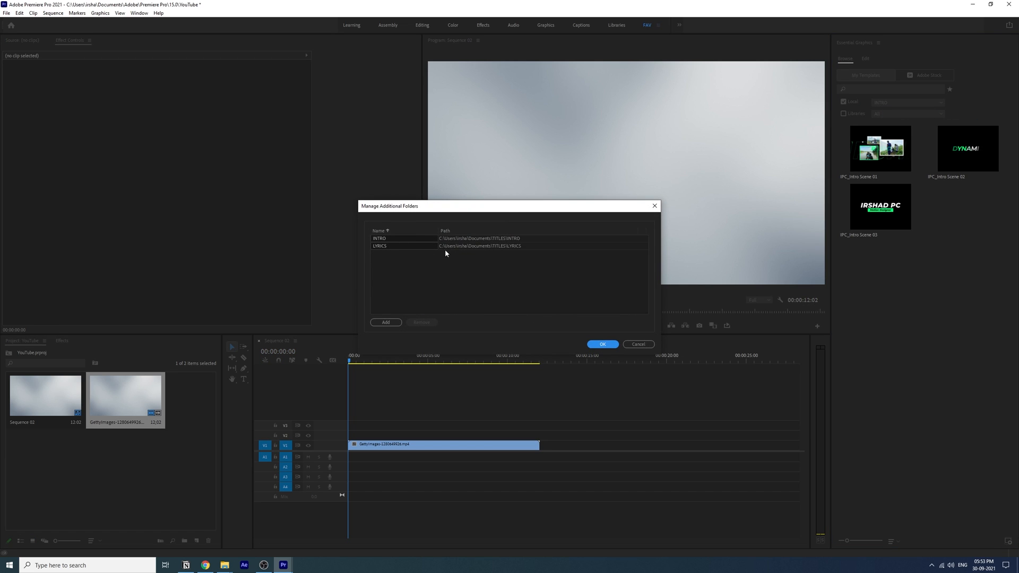
click(386, 323)
click(448, 345)
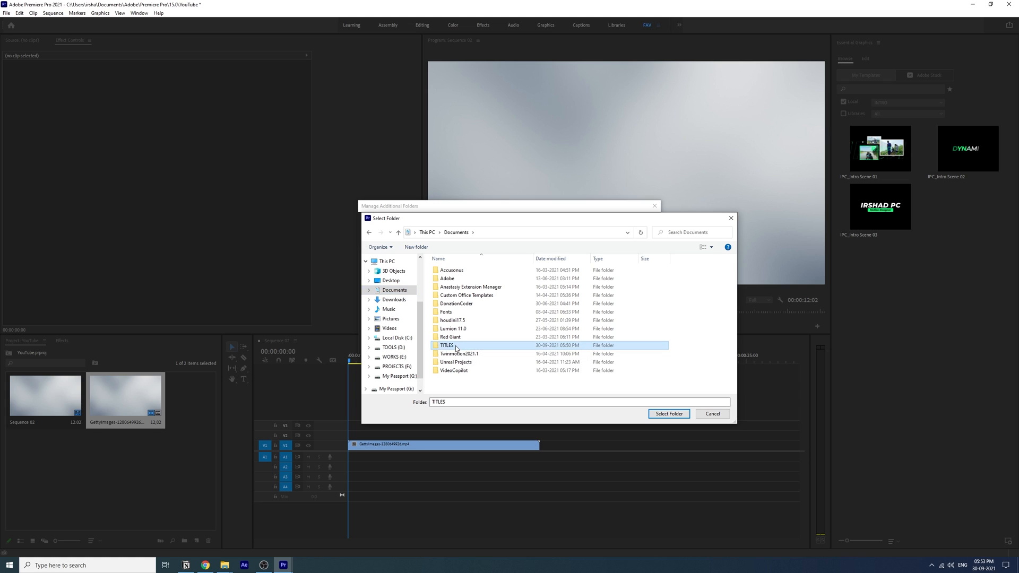
double_click(456, 346)
double_click(449, 270)
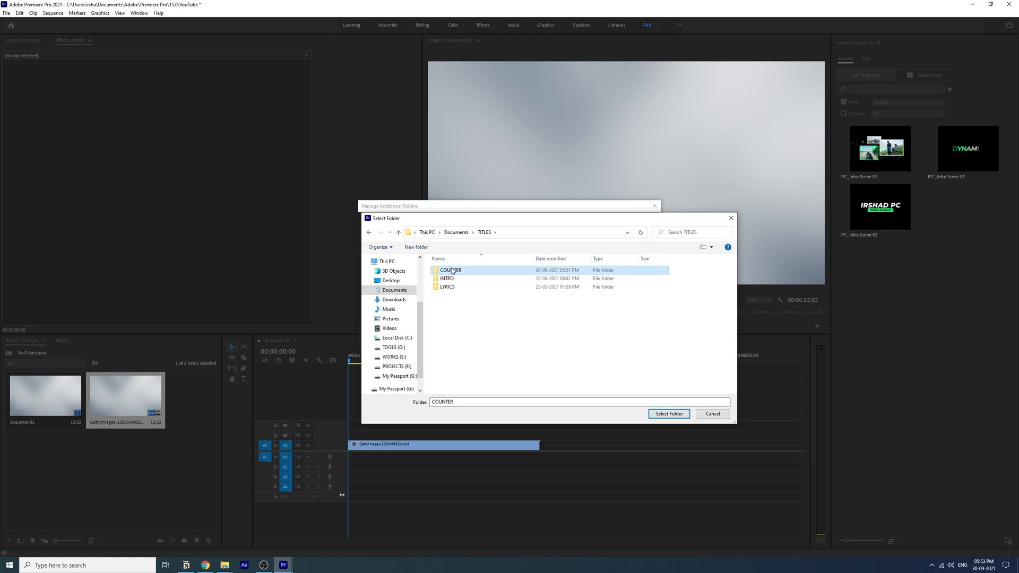
click(674, 415)
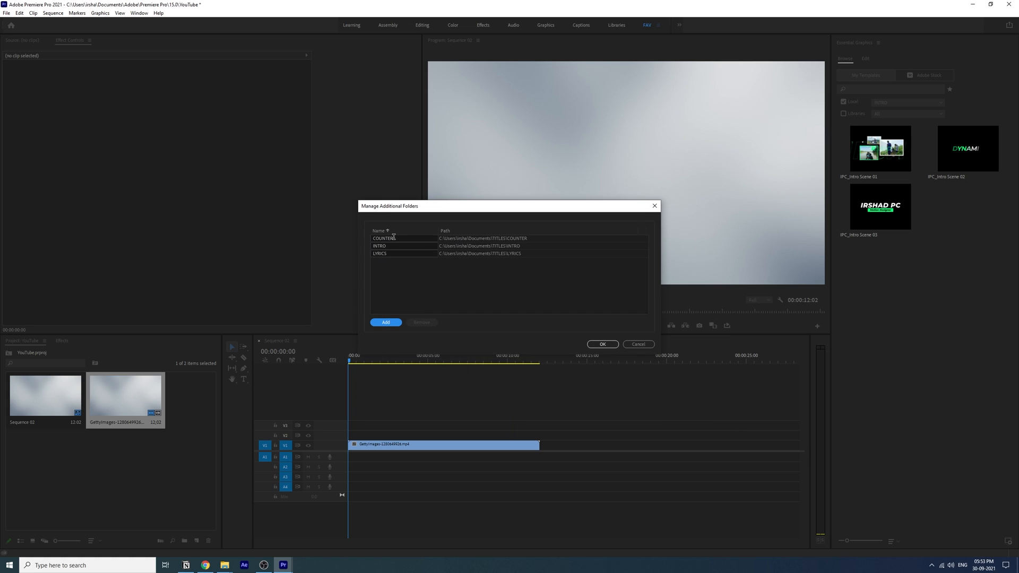
click(594, 345)
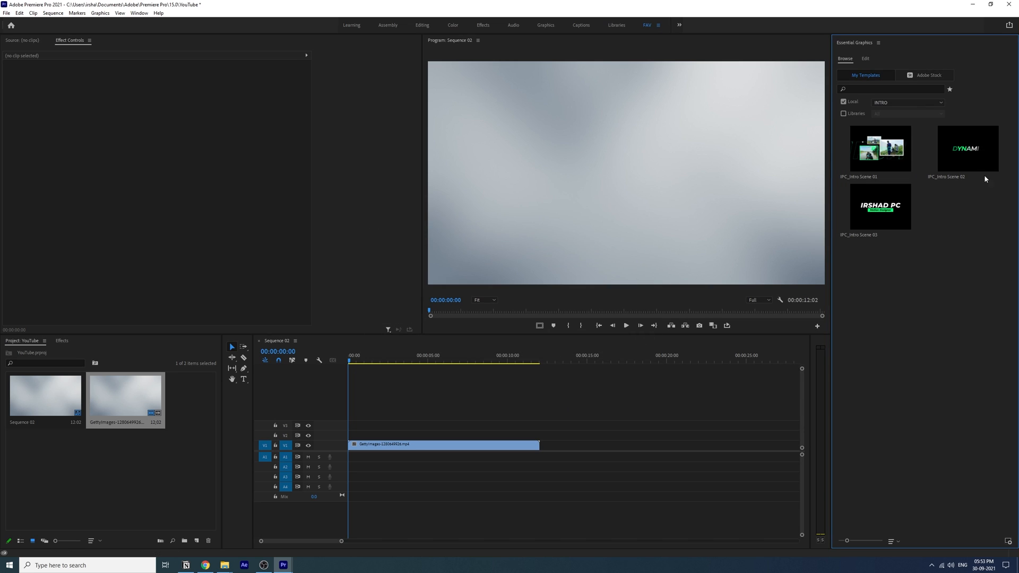
Step: Filter the local templates to the COUNTER folder and browse through the countdown and timer templates
click(926, 103)
click(891, 128)
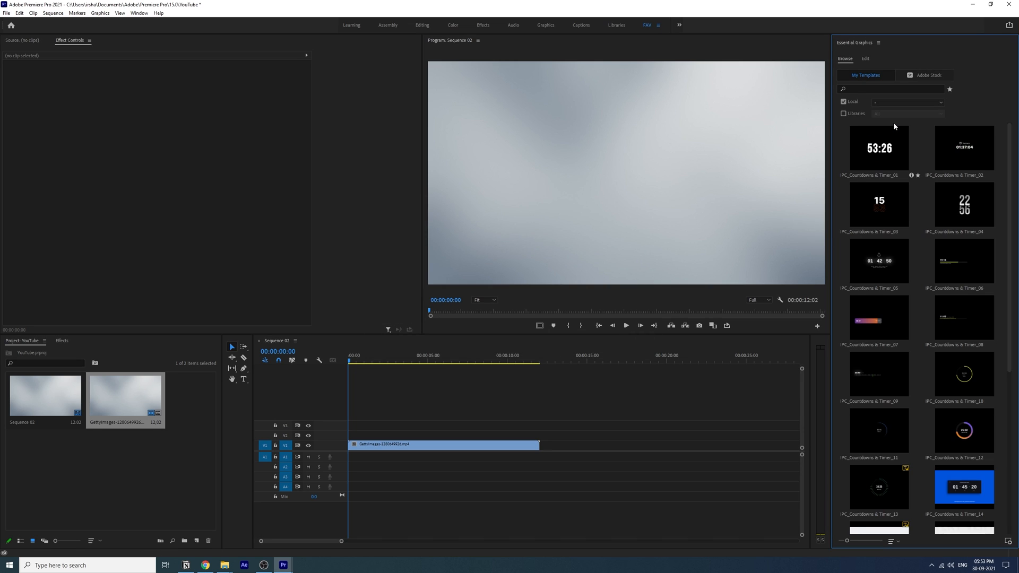
click(896, 138)
scroll(918, 272, down, 3)
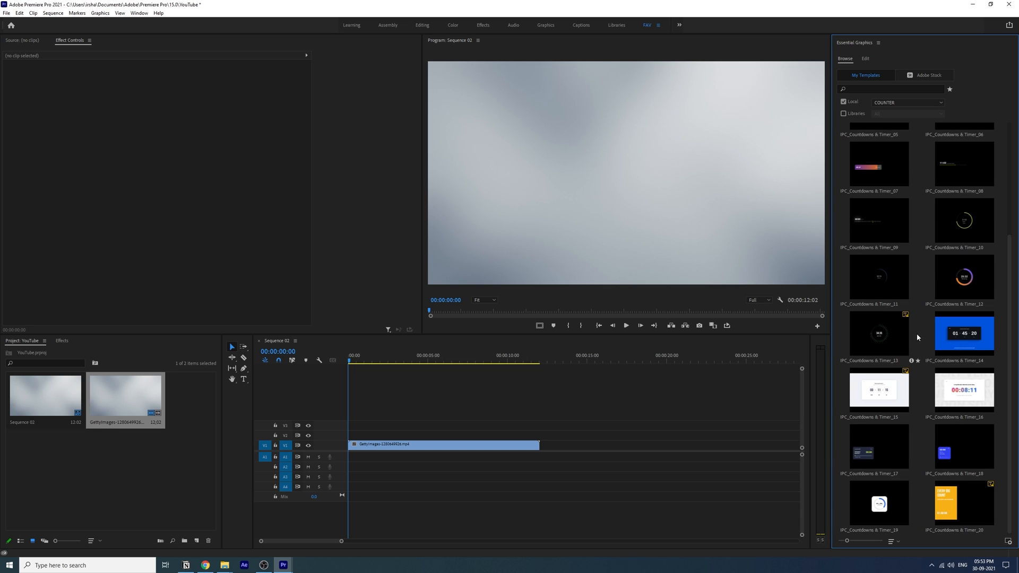
scroll(921, 452, up, 3)
scroll(904, 211, down, 3)
scroll(924, 524, up, 3)
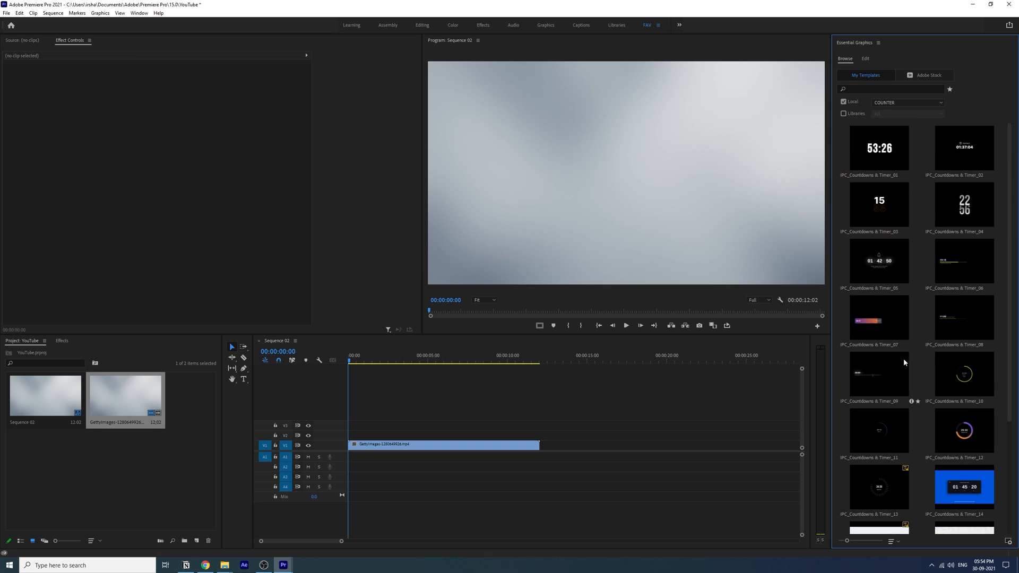
Step: Replace the background clip on V1 with the IPC_Countdowns & Timer_10 template at the sequence start, and preview it at 00:00:10:13
drag(964, 220, 374, 435)
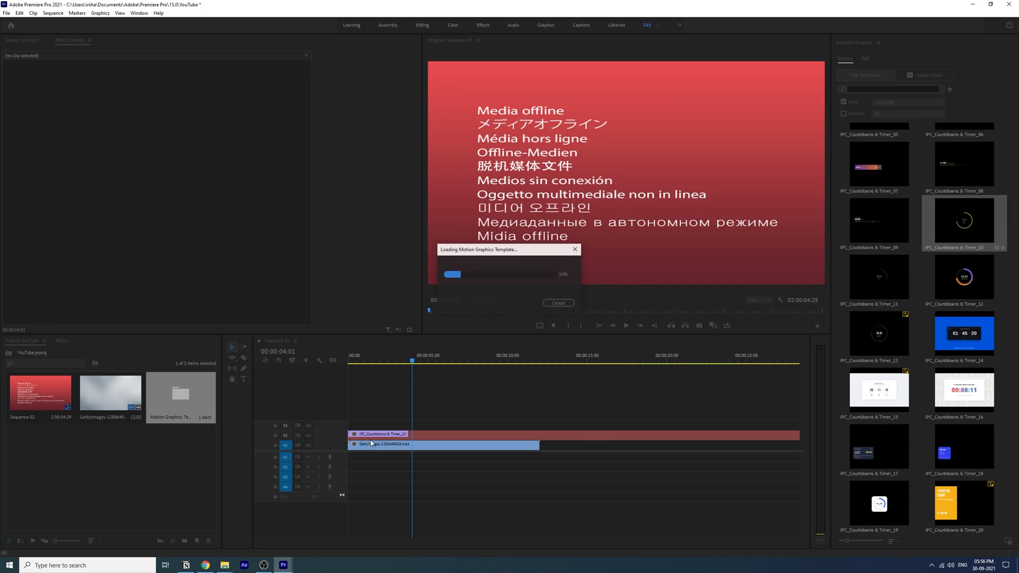
click(374, 447)
key(Delete)
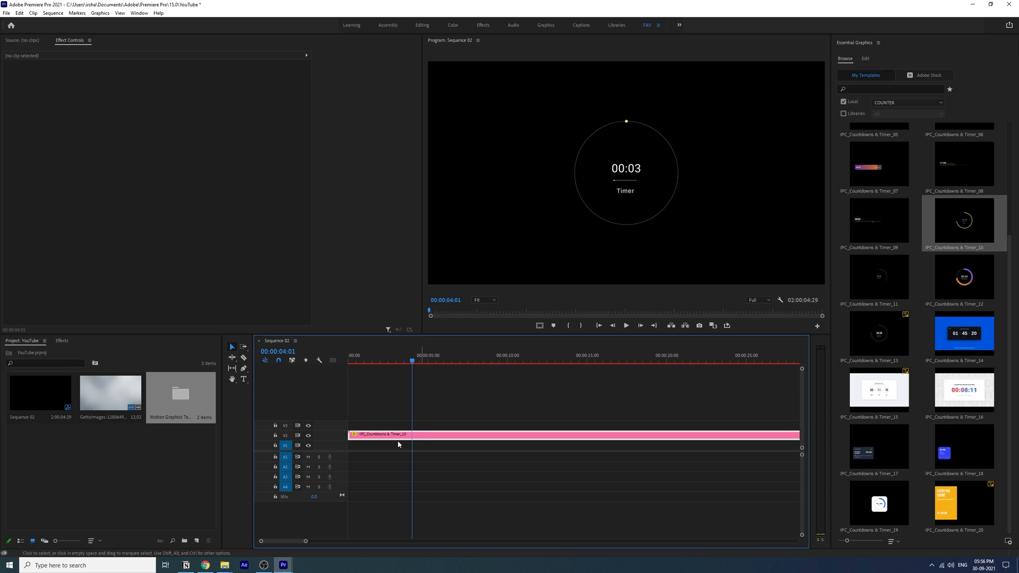
drag(397, 437, 398, 446)
drag(422, 365, 514, 398)
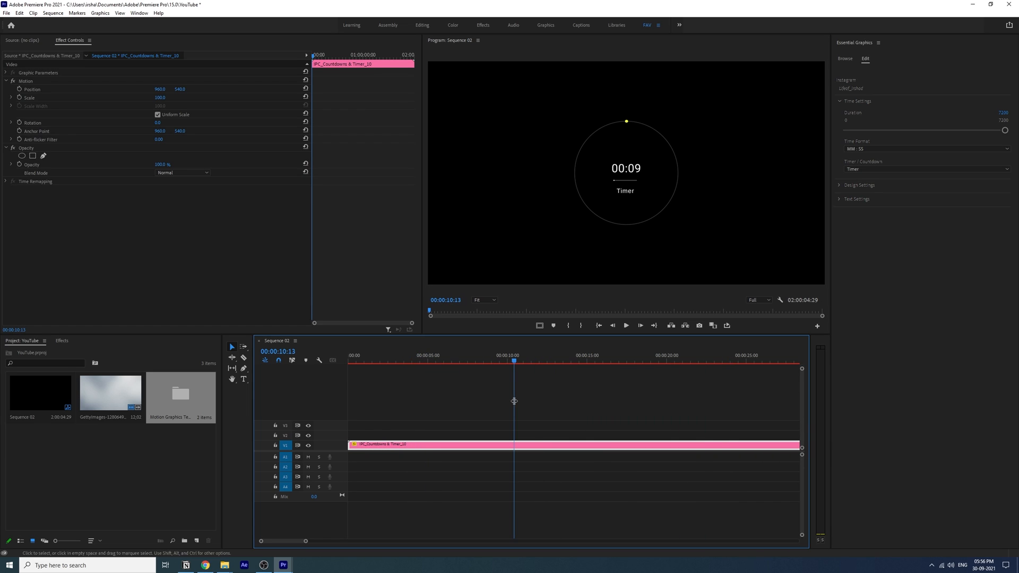
Step: Preview the IPC_Countdowns & Timer_10 clip from the sequence start to about 00:02:35:06
key(minus)
key(minus)
key(minus)
key(minus)
key(minus)
key(minus)
drag(352, 362, 228, 410)
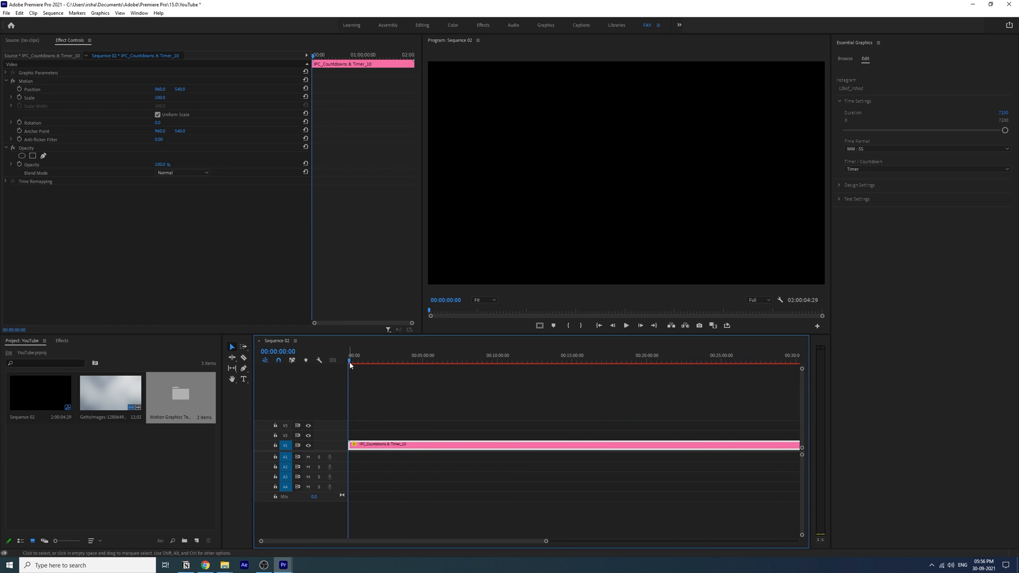
drag(349, 363, 386, 364)
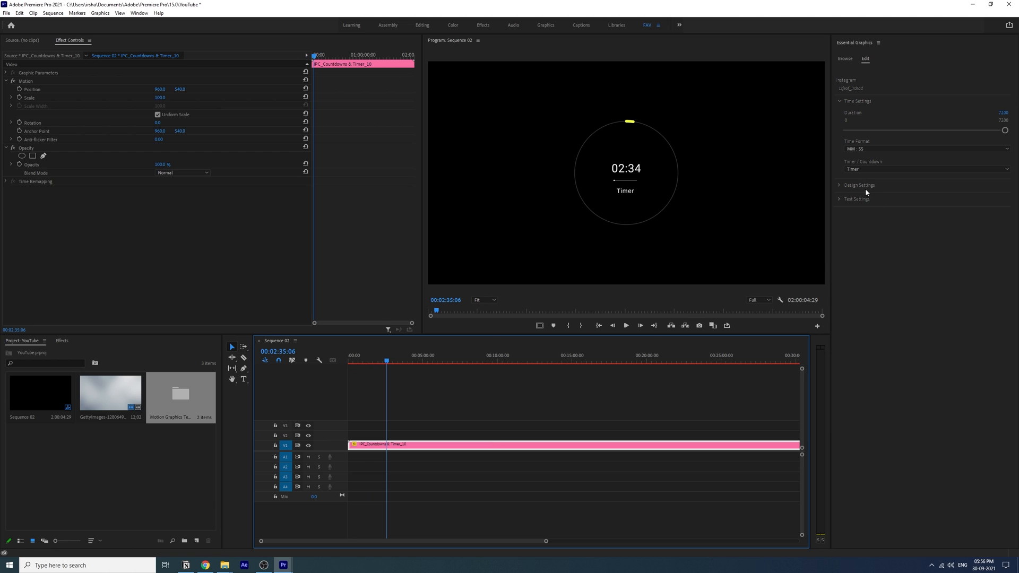
Step: Set the timer's duration to 60 in its time settings
click(1003, 113)
text(50)
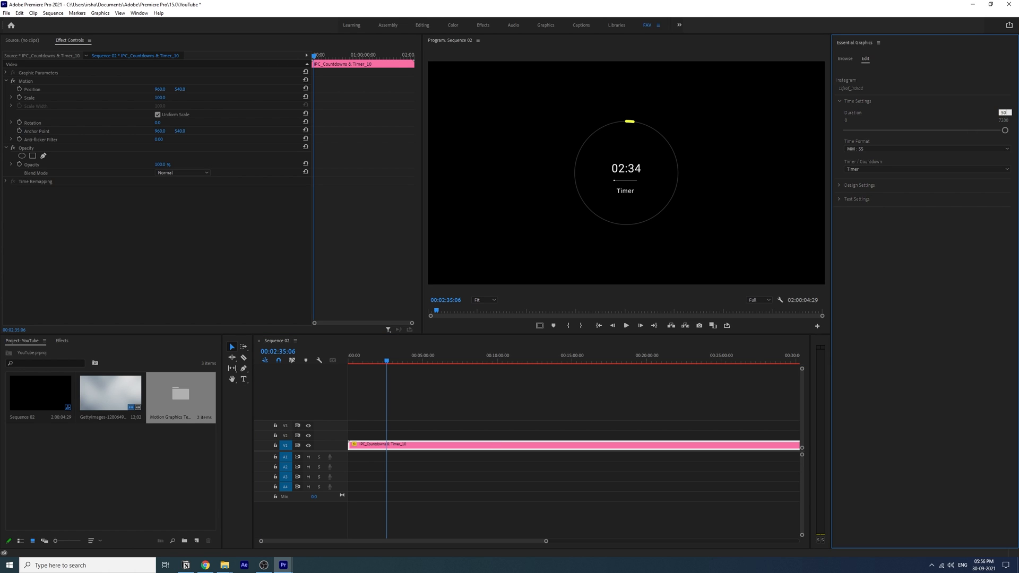
text(0)
key(Return)
click(1007, 113)
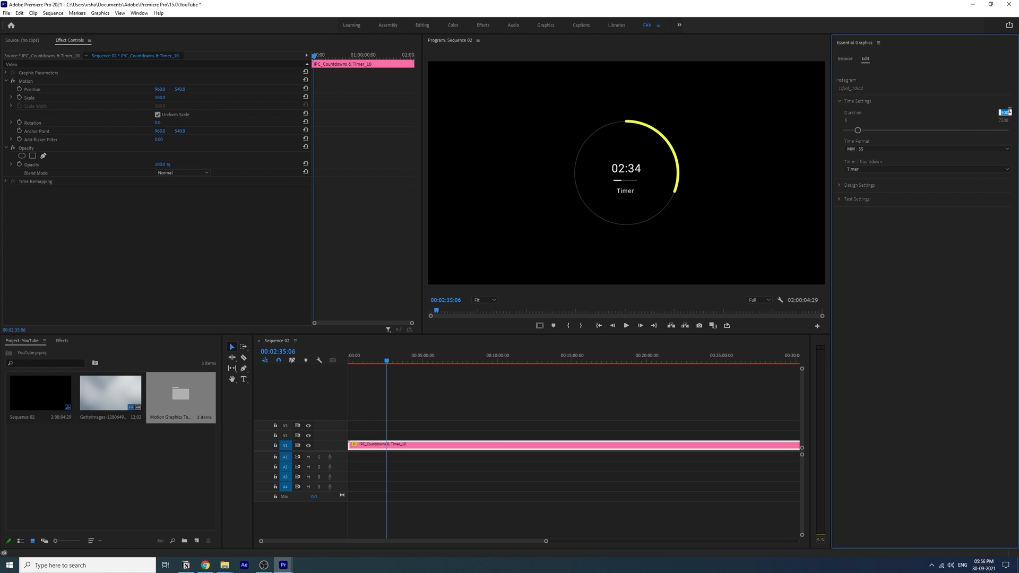
text(60)
key(Return)
click(420, 373)
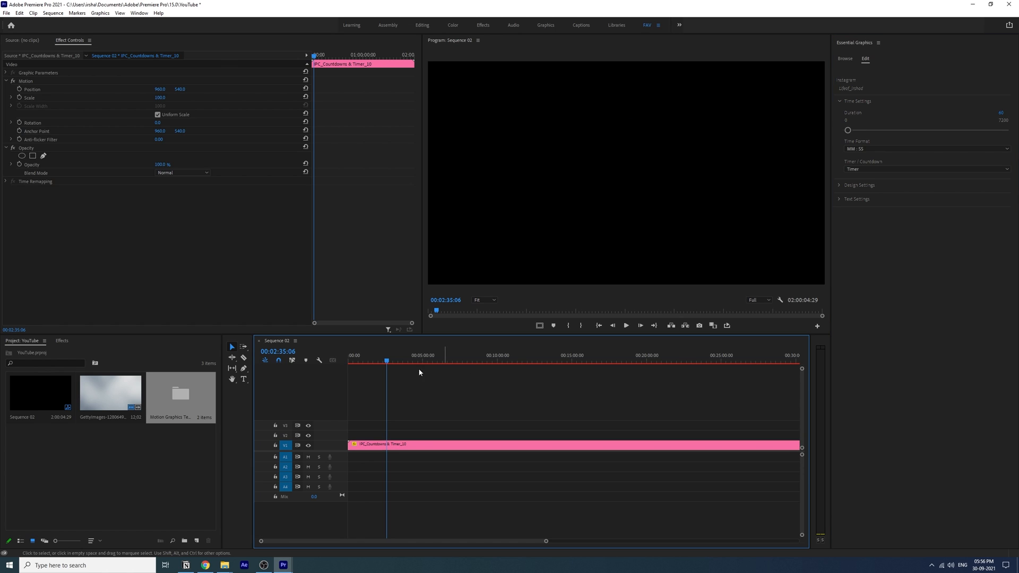
Step: Split the timer clip on V1 at 00:01:03:00 and delete the part after the cut
key(Home)
key(equal)
key(equal)
key(equal)
key(equal)
drag(437, 359, 682, 478)
key(ctrl+k)
drag(728, 410, 683, 471)
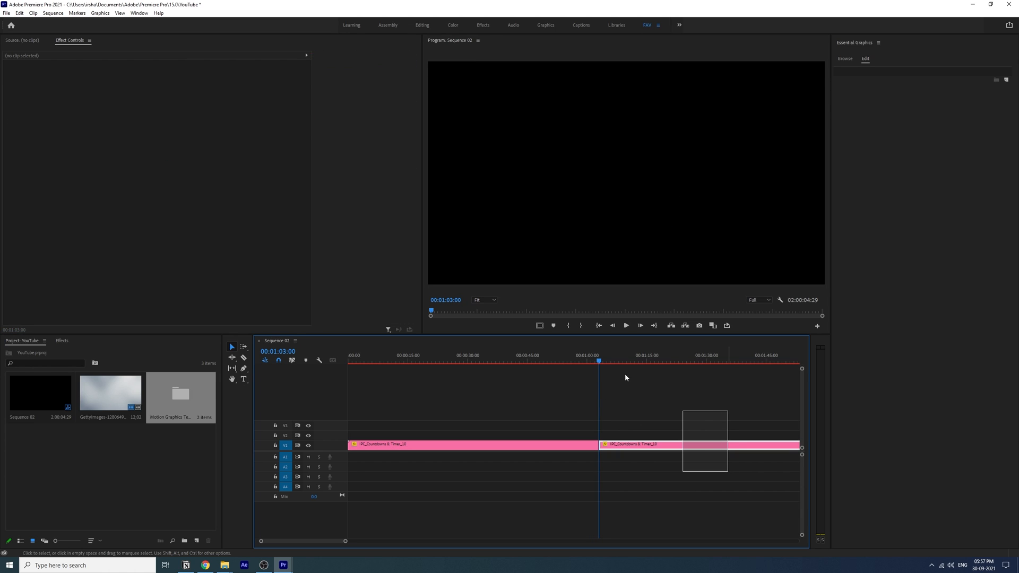
key(Delete)
Step: Change the Value Circle color of the timer clip to purple in its design settings
drag(597, 360, 488, 440)
click(532, 444)
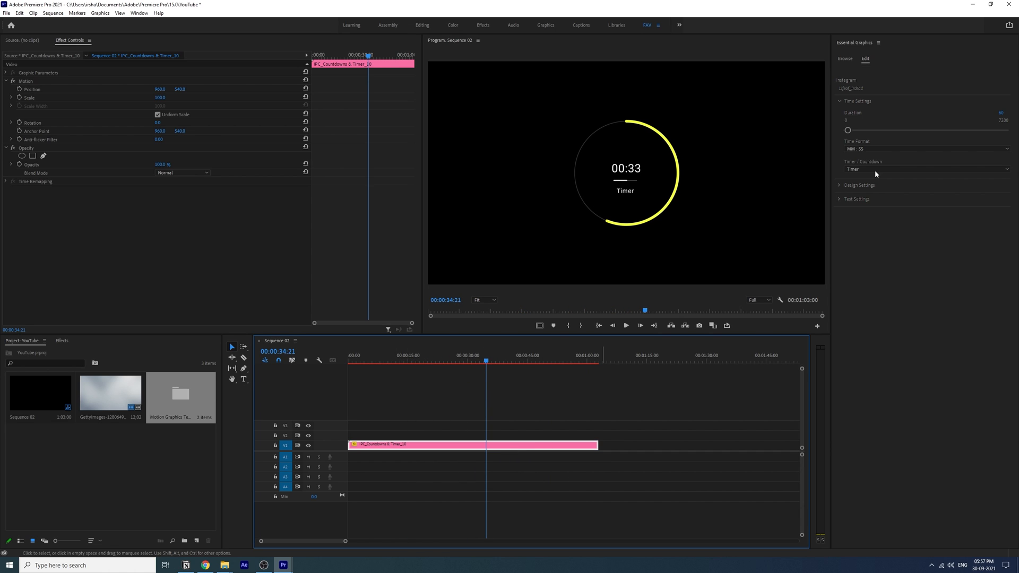
click(863, 221)
click(850, 219)
drag(525, 315, 527, 308)
click(590, 226)
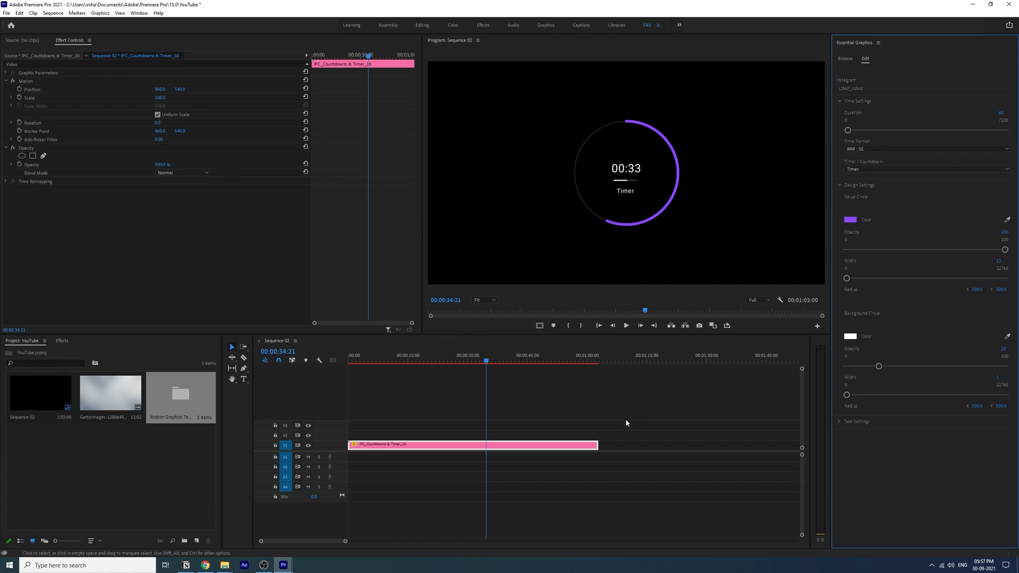
Step: Set the Value Circle width to 50, and undo a trial change to its radius
mouse_move(1005, 249)
mouse_down()
mouse_move(913, 250)
mouse_move(1006, 250)
mouse_up()
drag(846, 278, 851, 279)
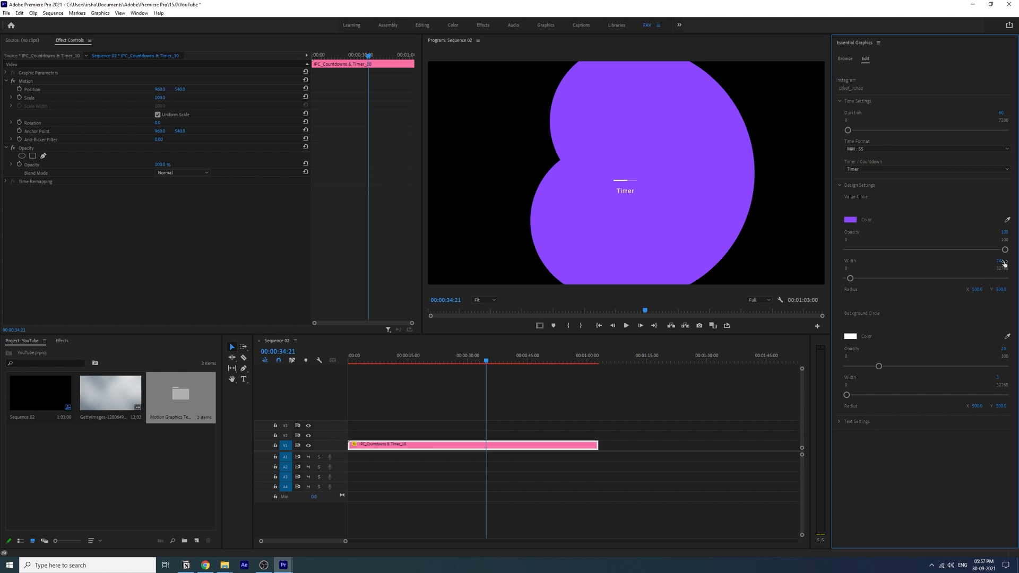
click(1002, 262)
text(20)
key(Return)
click(1005, 260)
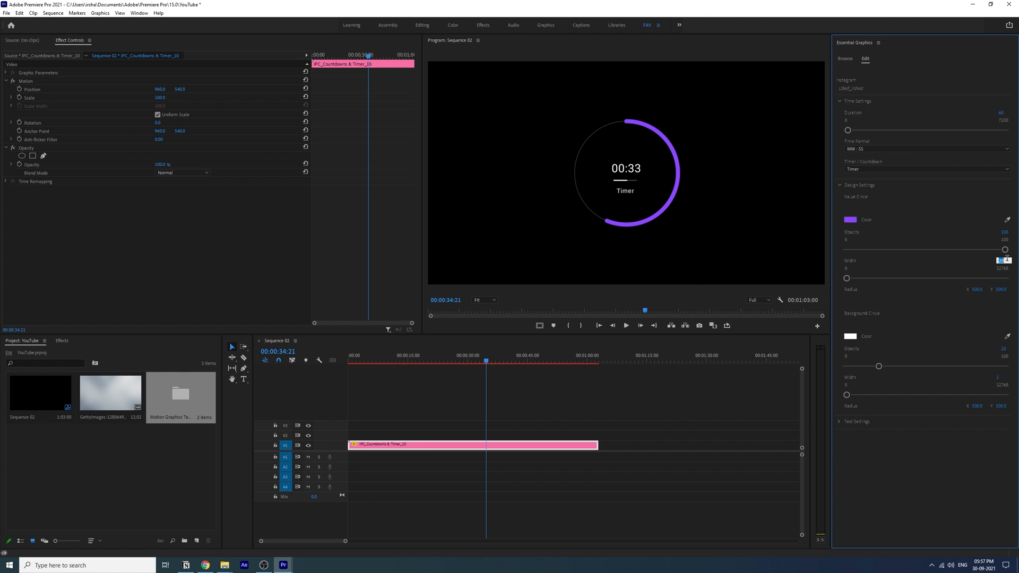
key(Return)
drag(486, 361, 484, 389)
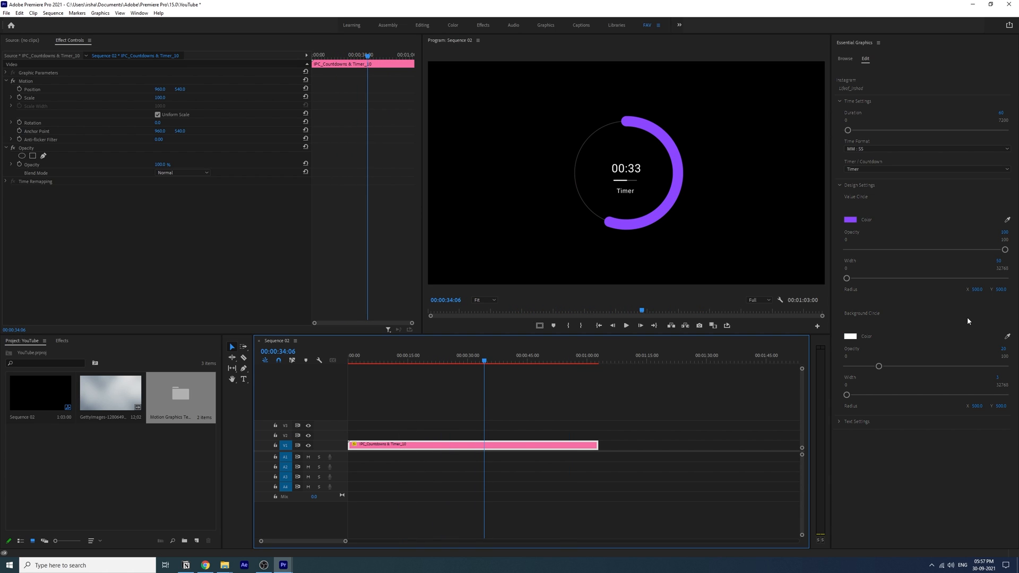
drag(976, 289, 1015, 290)
key(ctrl+z)
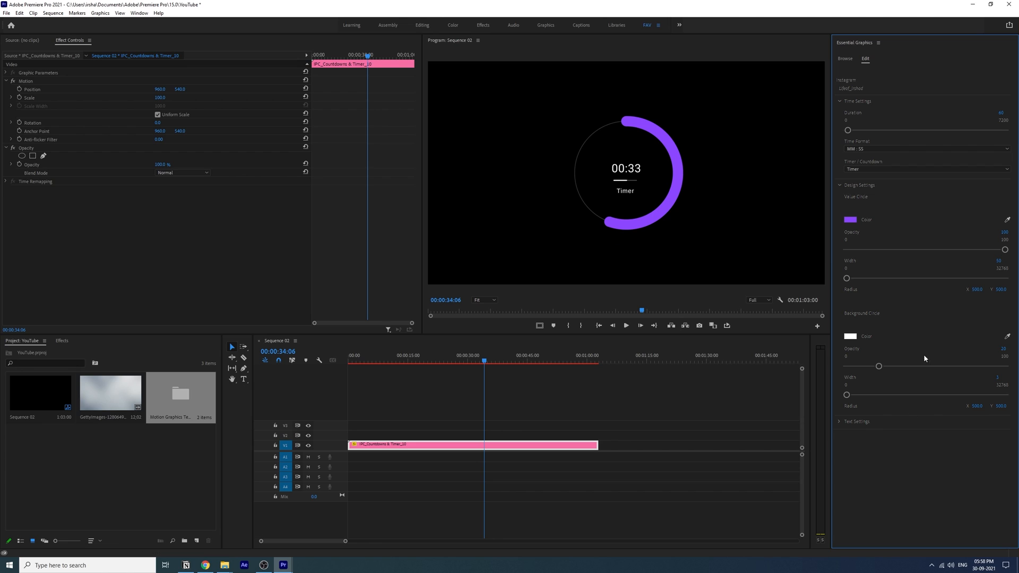
Step: Set the Background Circle's opacity to 30 and its width to 35
mouse_move(882, 367)
mouse_down()
mouse_move(918, 366)
mouse_move(893, 366)
mouse_up()
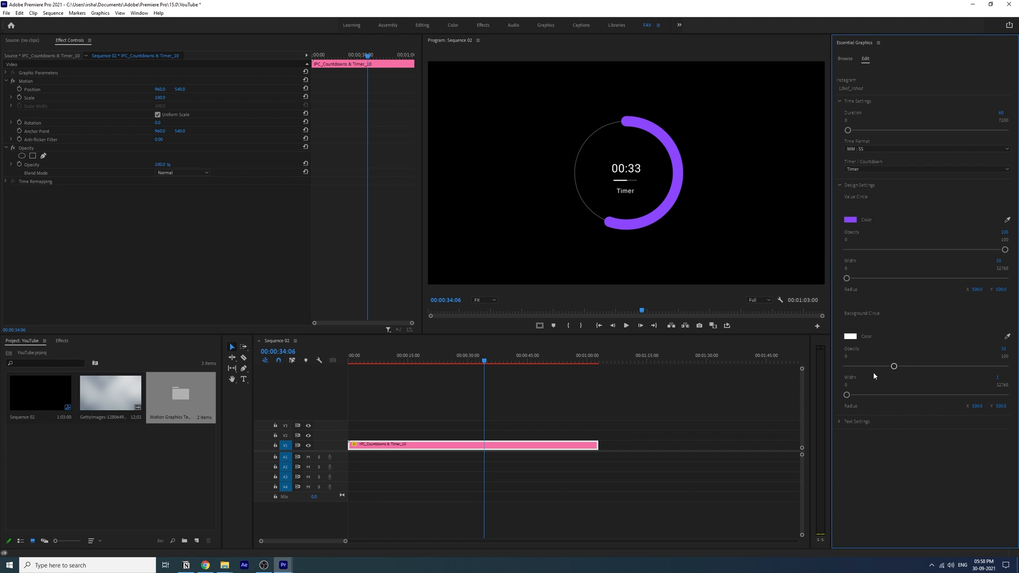
click(999, 379)
text(40)
key(Return)
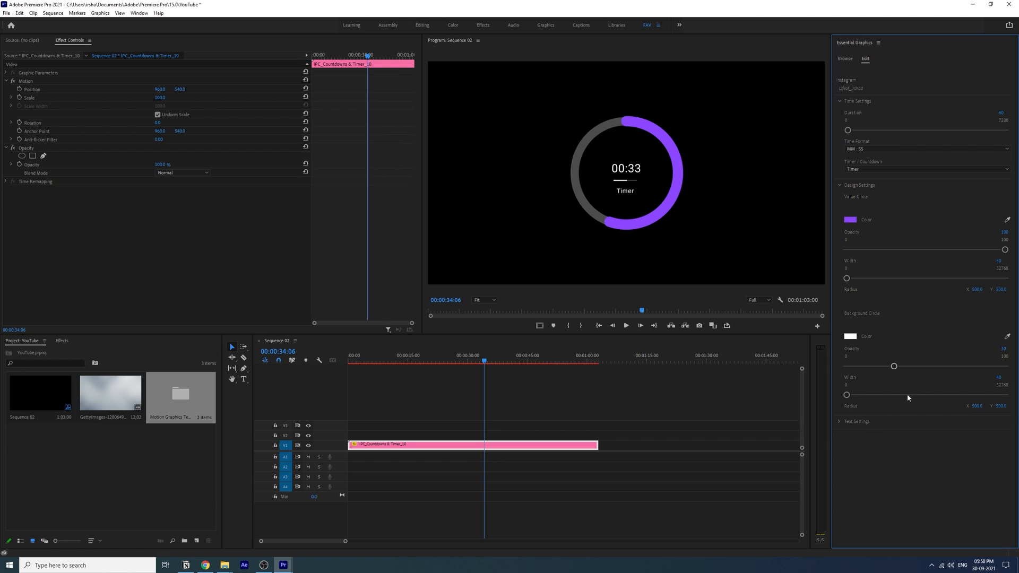
drag(851, 397, 847, 399)
click(1003, 377)
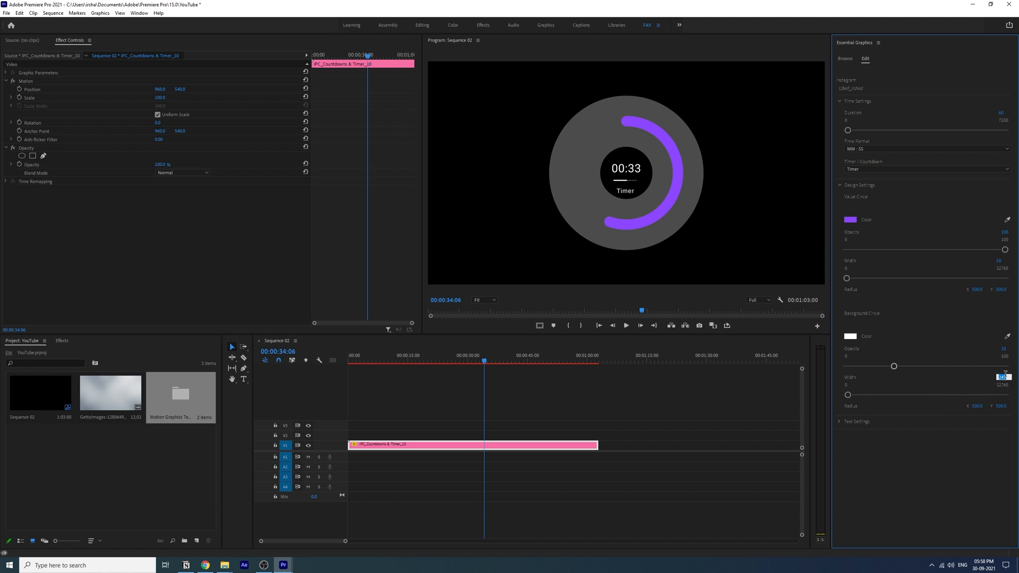
text(25)
key(Return)
click(1001, 376)
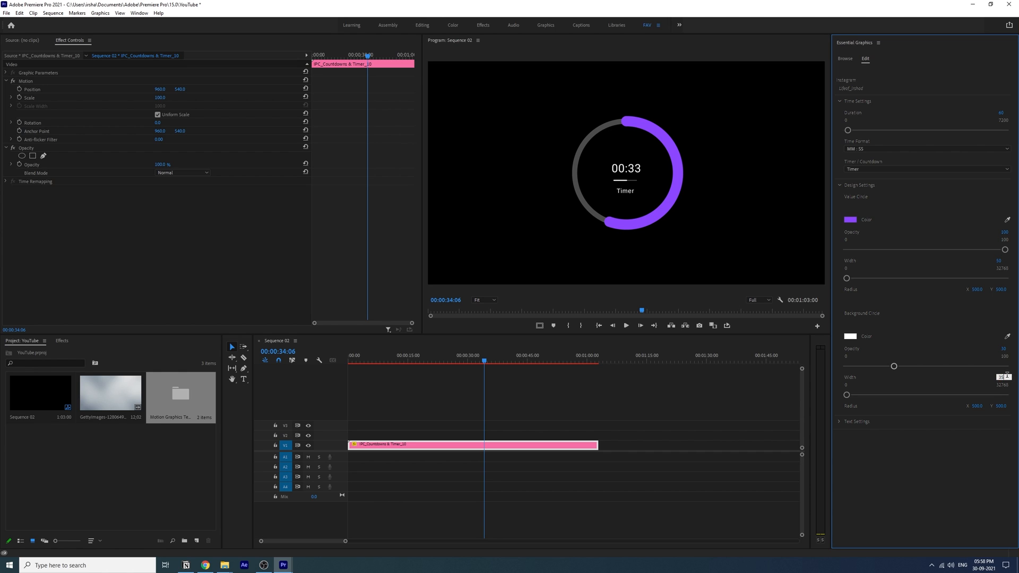
key(Return)
click(623, 431)
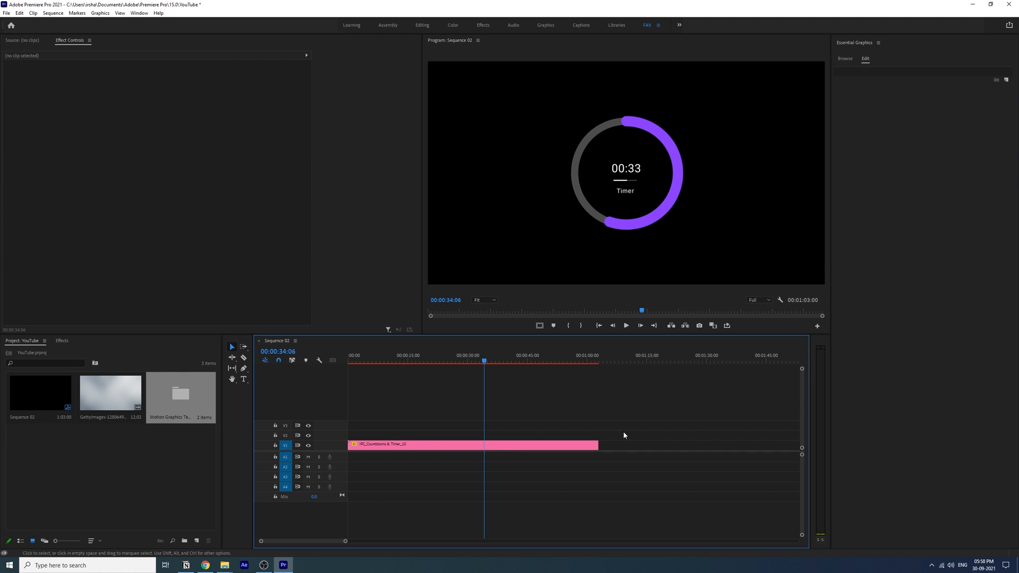
Step: Set the timer's title font to Aruna and sample the circle's purple as the color of the time value
click(498, 450)
scroll(844, 427, down, 1)
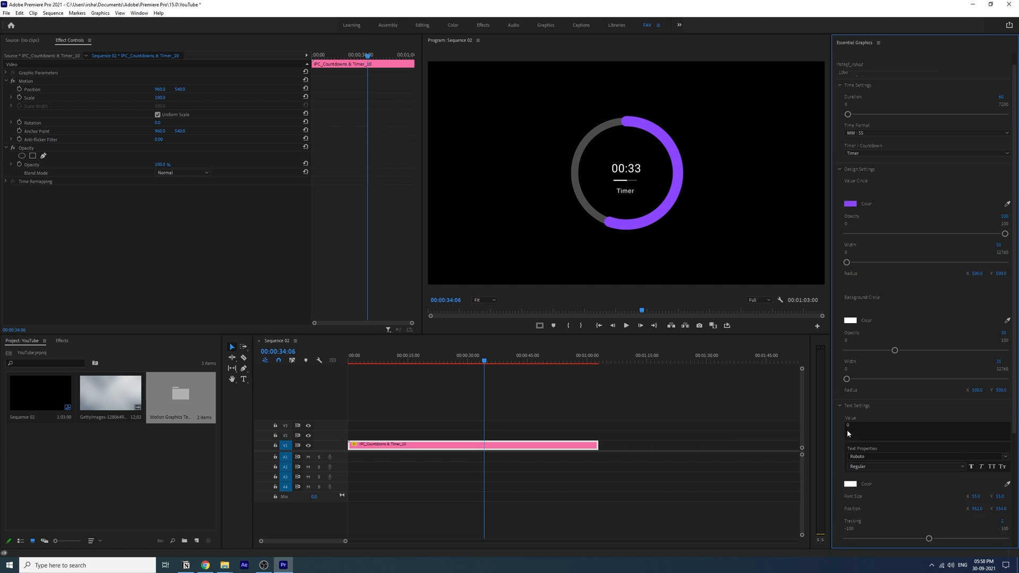
scroll(847, 434, down, 3)
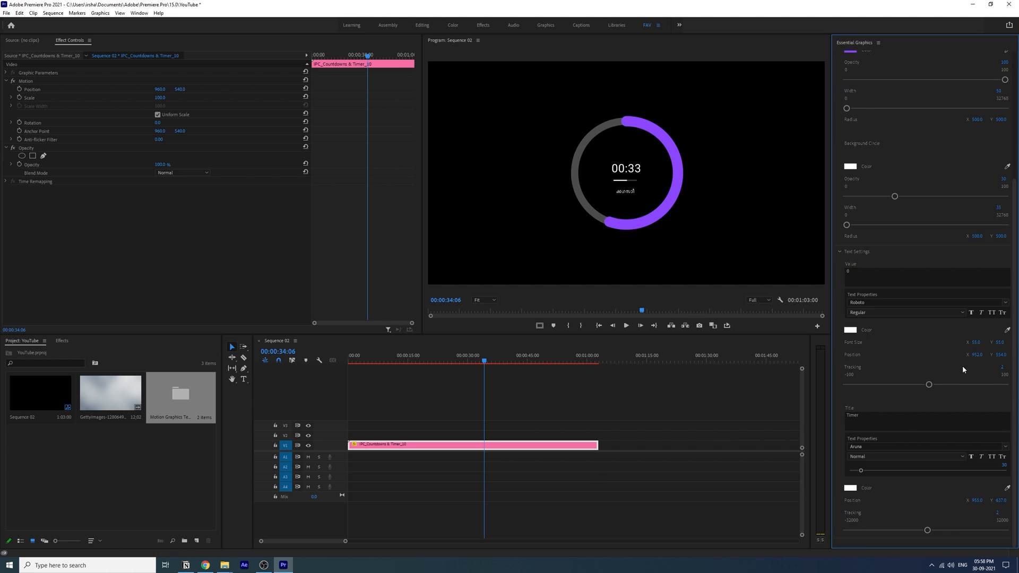
click(1007, 330)
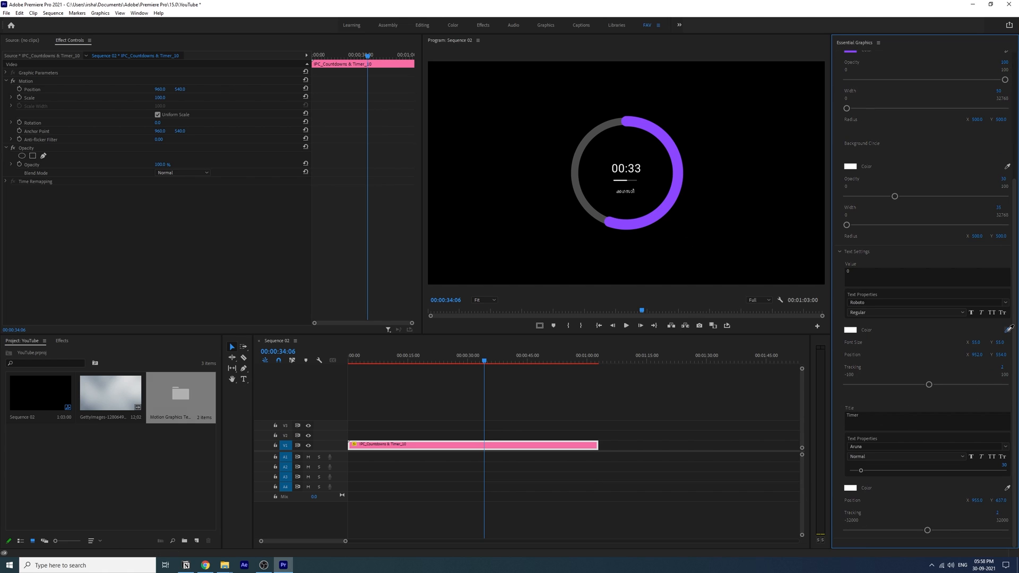
click(656, 217)
click(557, 391)
Step: Play back the sequence to check the restyled timer, and reselect its clip on V1
click(380, 361)
key(space)
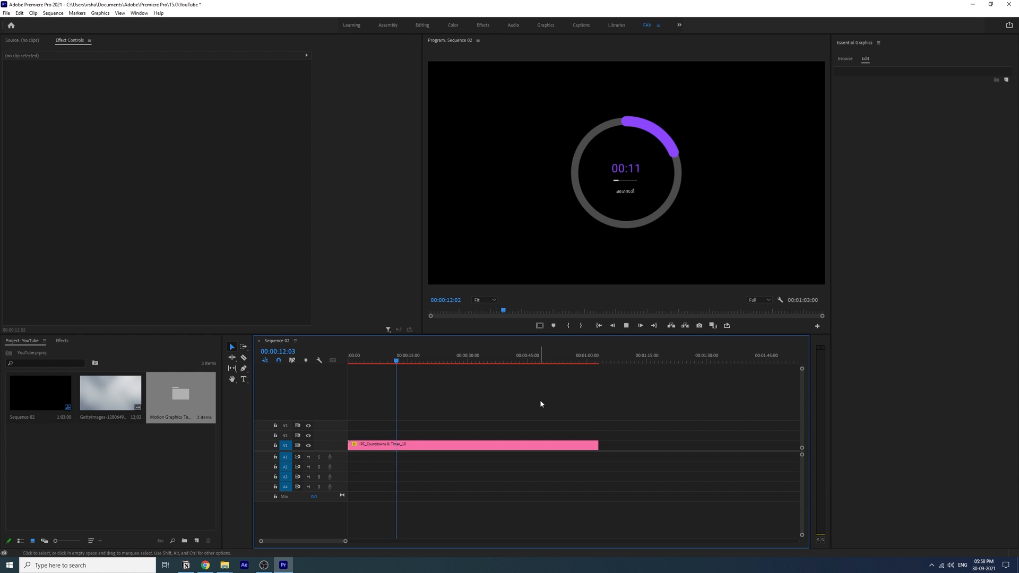
click(514, 450)
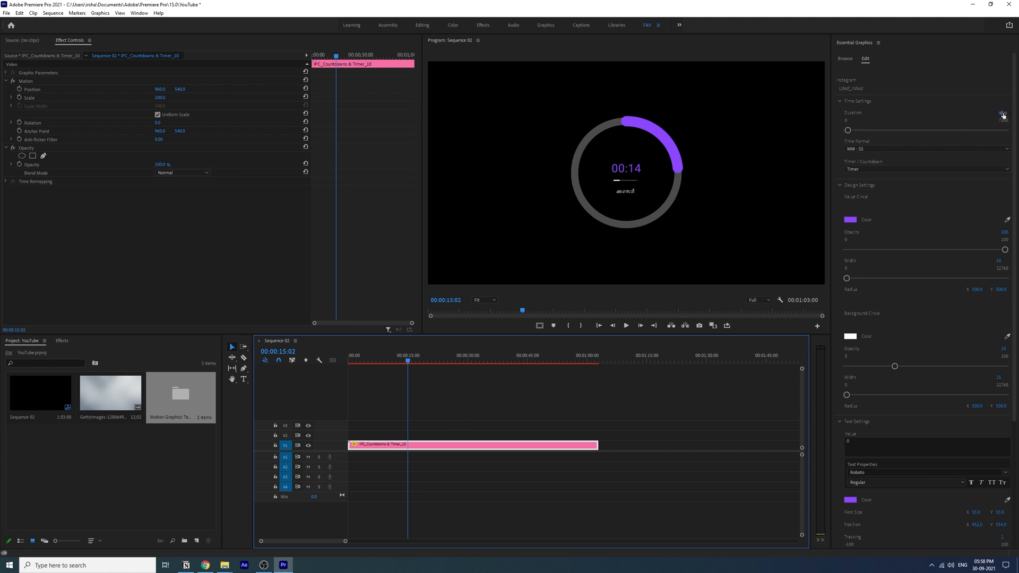
Step: Switch to Chrome and search Google for "seconds to minutes"
click(205, 564)
text(seconds to)
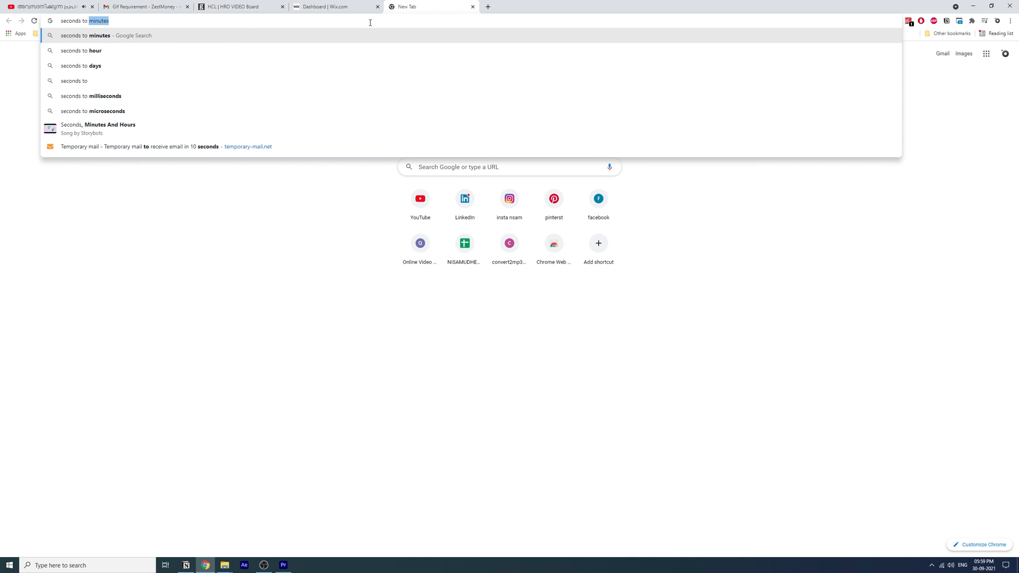
key(Return)
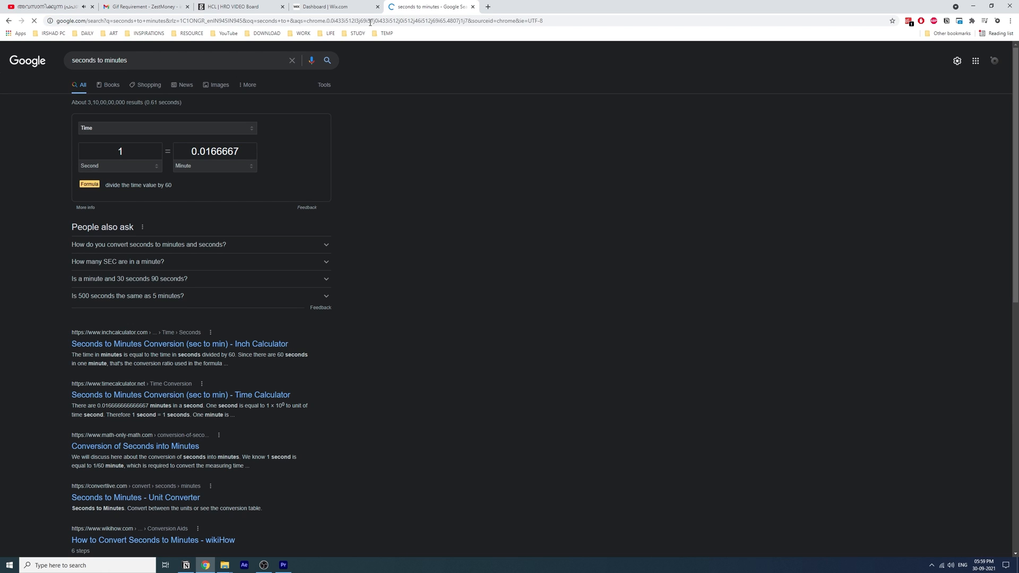
Step: Use the time converter for 3 minutes, 7500 seconds and 50 minutes
drag(148, 155, 90, 154)
drag(186, 152, 268, 158)
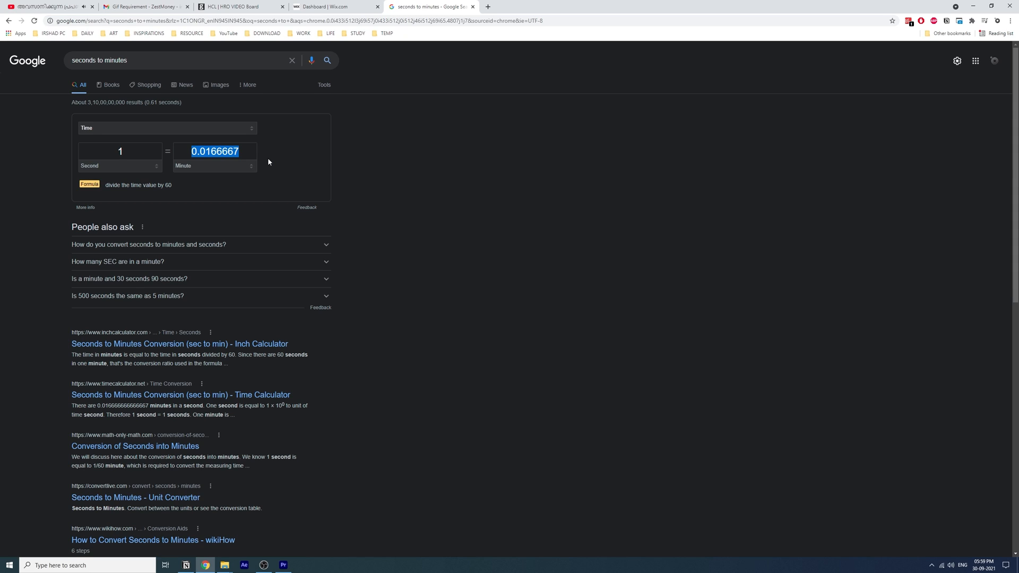
text(3)
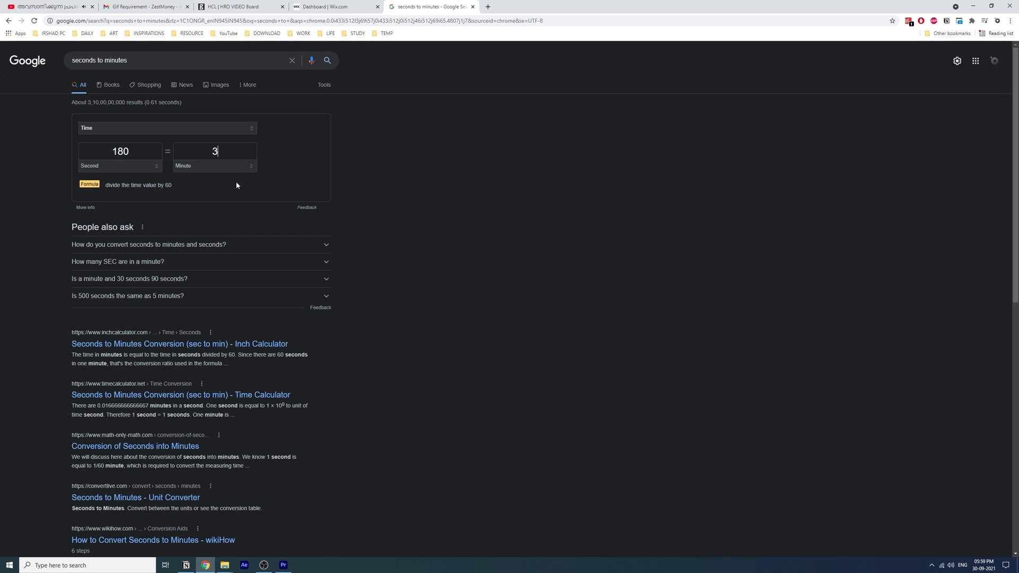
drag(138, 154, 58, 155)
double_click(191, 157)
text(7500)
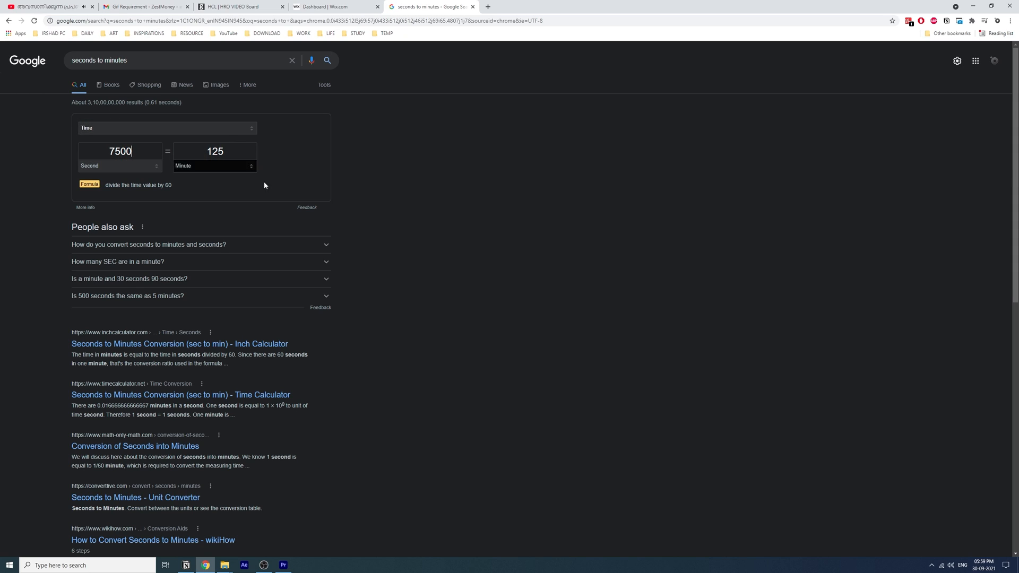
drag(246, 158, 169, 167)
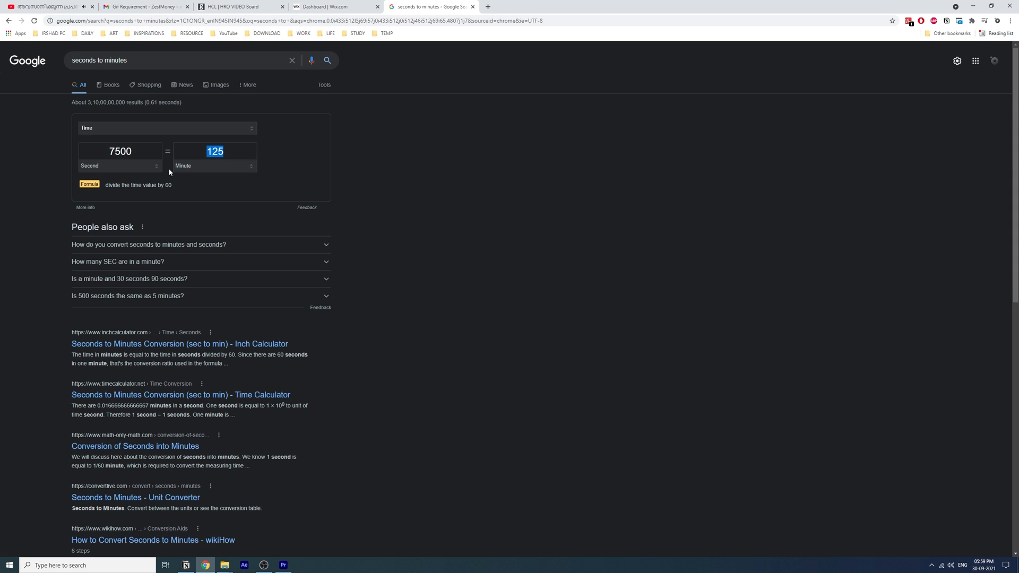
text(50)
Step: Return to Premiere Pro, set the timer's duration to 3000, and check it at about 00:00:10:21
click(283, 565)
click(1000, 113)
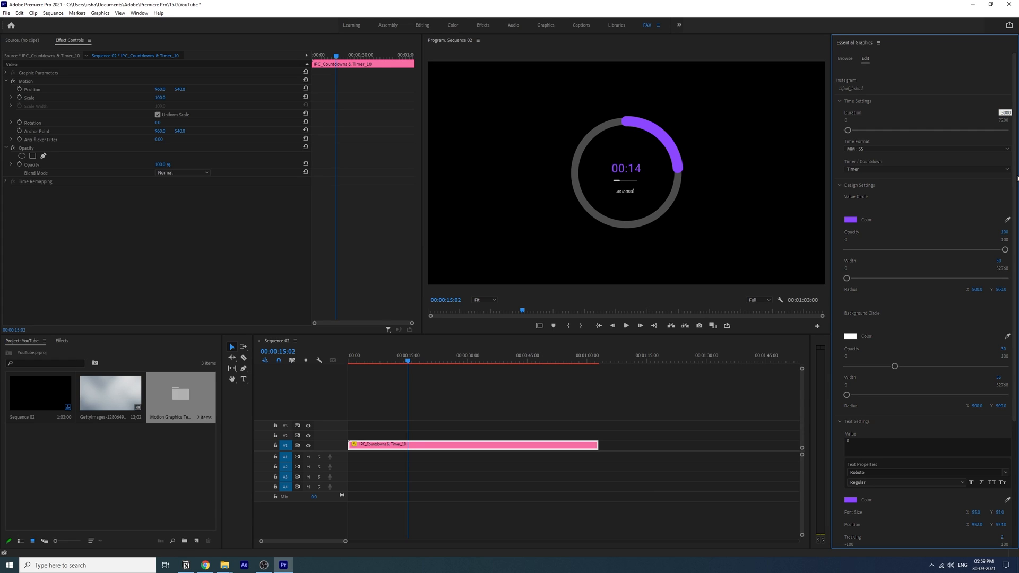
key(Return)
drag(408, 358, 390, 374)
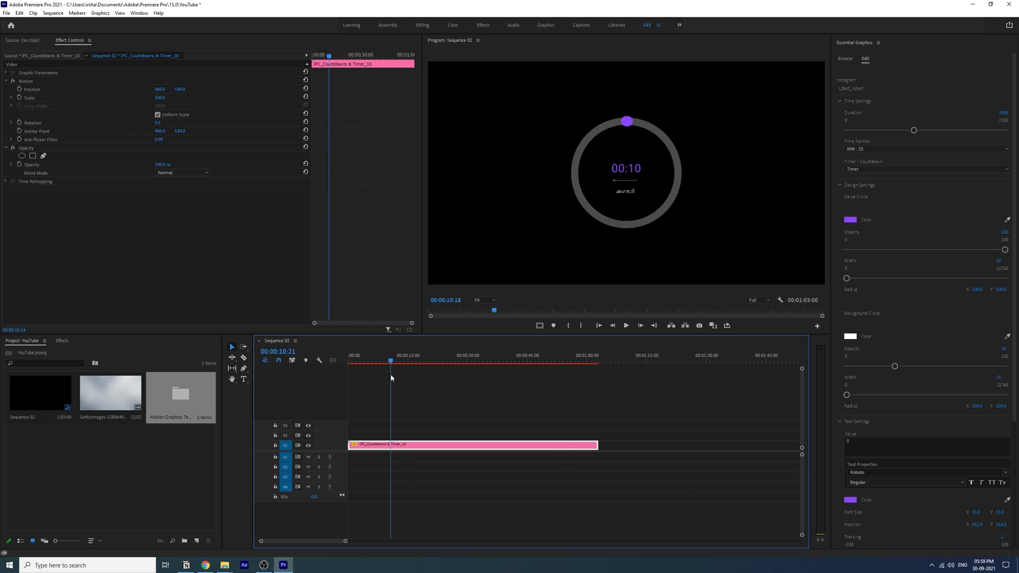
click(621, 430)
Step: Add the IPC_Countdowns & Timer_16 template after the first timer on V1 and preview it at 00:04:43:18
click(505, 449)
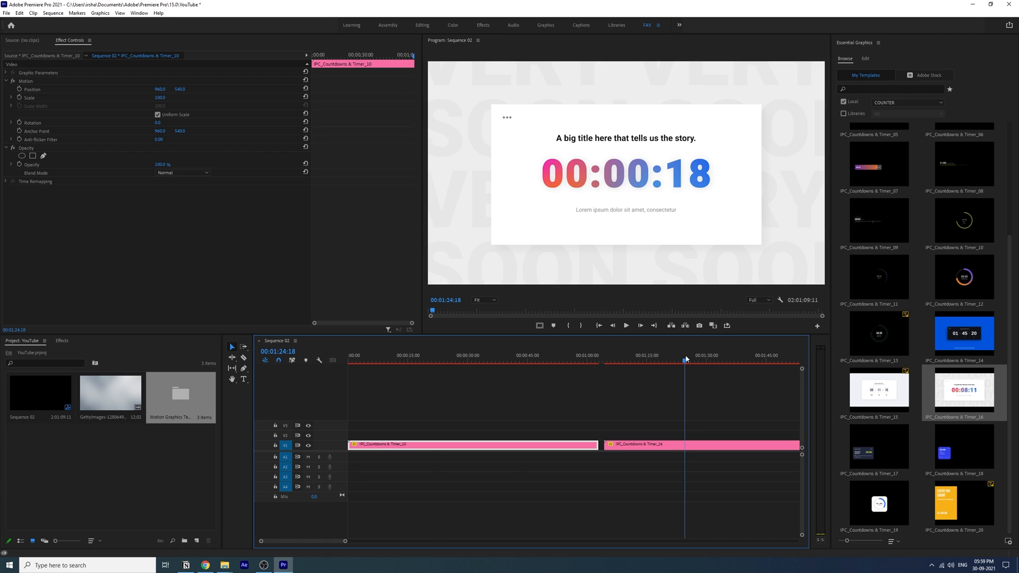
click(443, 361)
drag(444, 361, 630, 372)
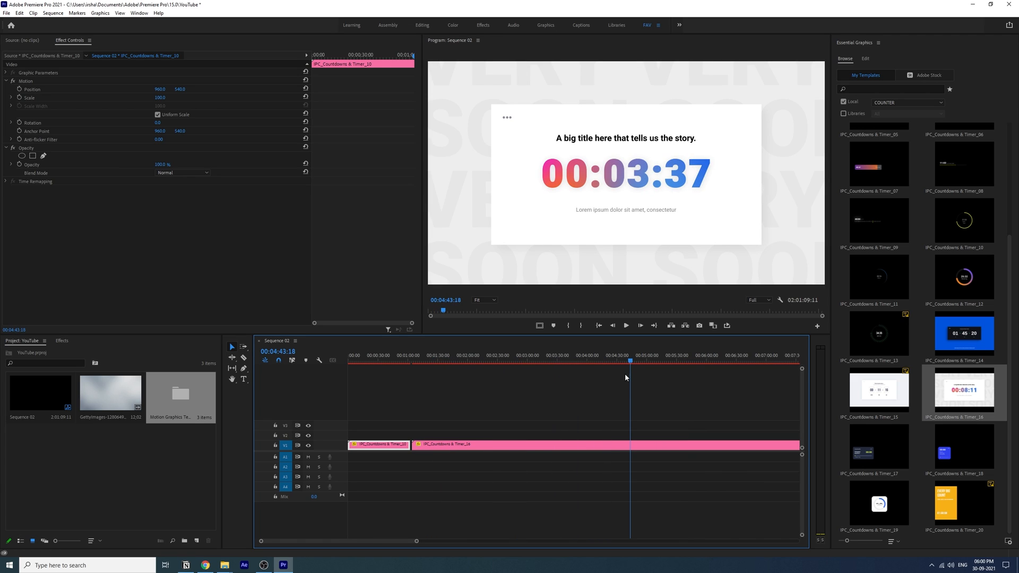
Step: Replace all clips with the IPC_Countdowns & Timer_13 template at the sequence start on V1, keeping the existing sequence settings
key(ctrl+a)
key(Delete)
drag(388, 361, 348, 363)
drag(881, 339, 349, 447)
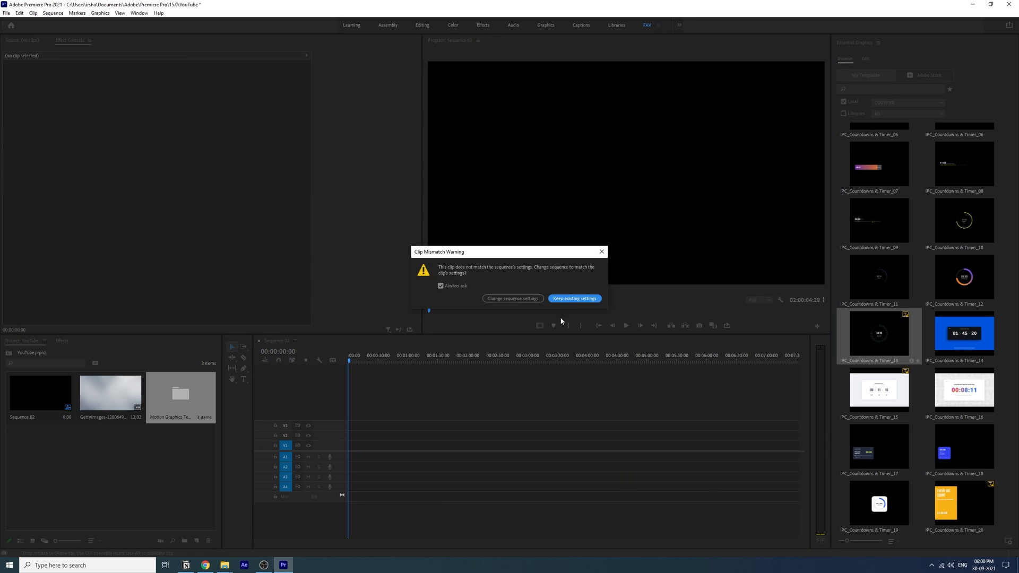
click(573, 299)
Step: Preview the Timer_13 clip at about 00:03:33:06 and set its duration to 60
drag(359, 361, 561, 378)
click(559, 444)
click(865, 59)
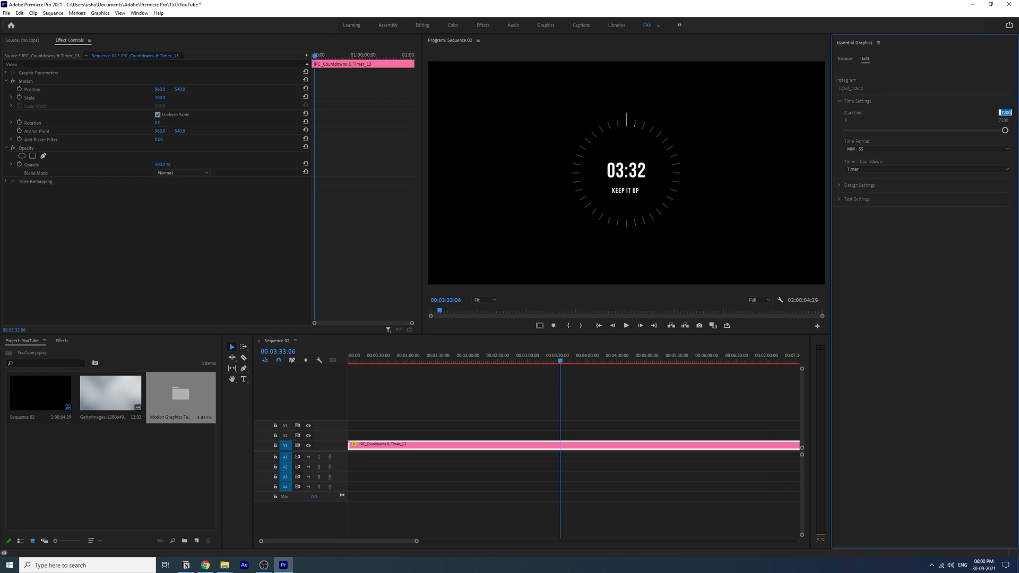
text(60)
key(Return)
Step: Play back the Timer_13 clip from near its start to check the shortened timer
mouse_move(368, 362)
mouse_down()
mouse_move(398, 363)
mouse_move(361, 363)
mouse_up()
click(415, 389)
key(space)
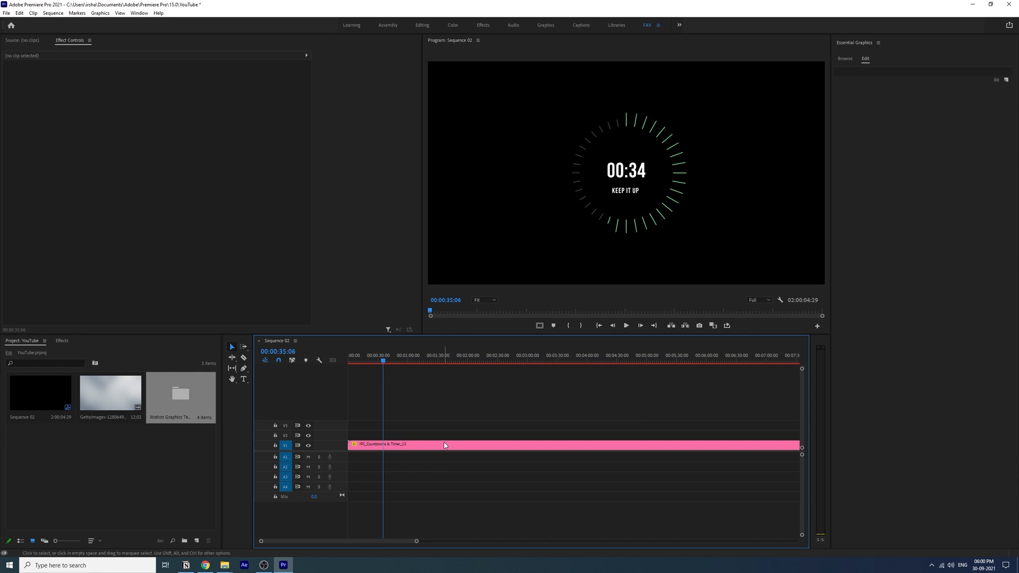
Step: Replace the Timer_13 clip with the IPC_Countdowns & Timer_18 template at the sequence start on V1 and preview it at 00:02:13:06
click(444, 444)
key(Delete)
click(845, 58)
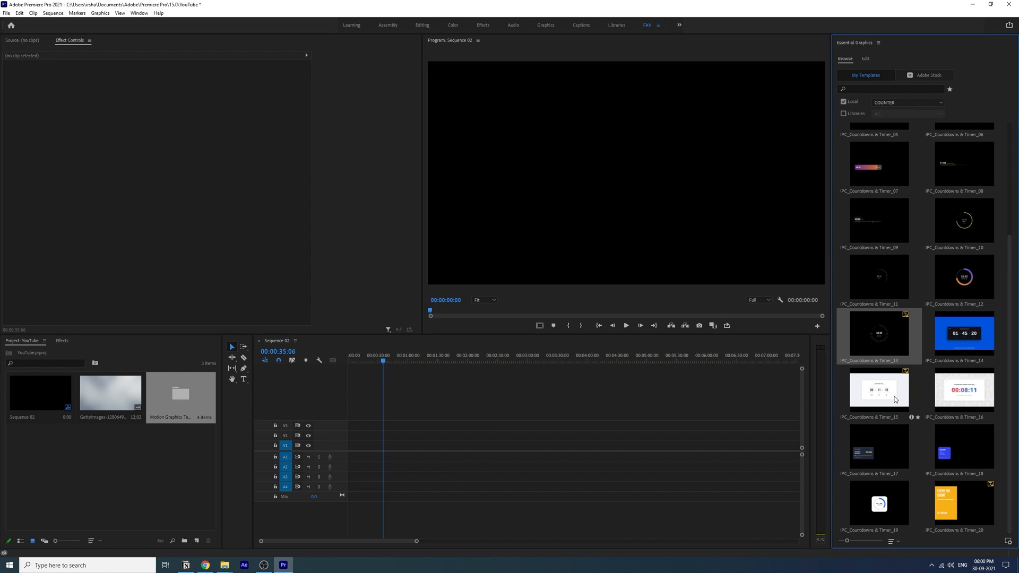
drag(957, 450, 376, 444)
click(573, 299)
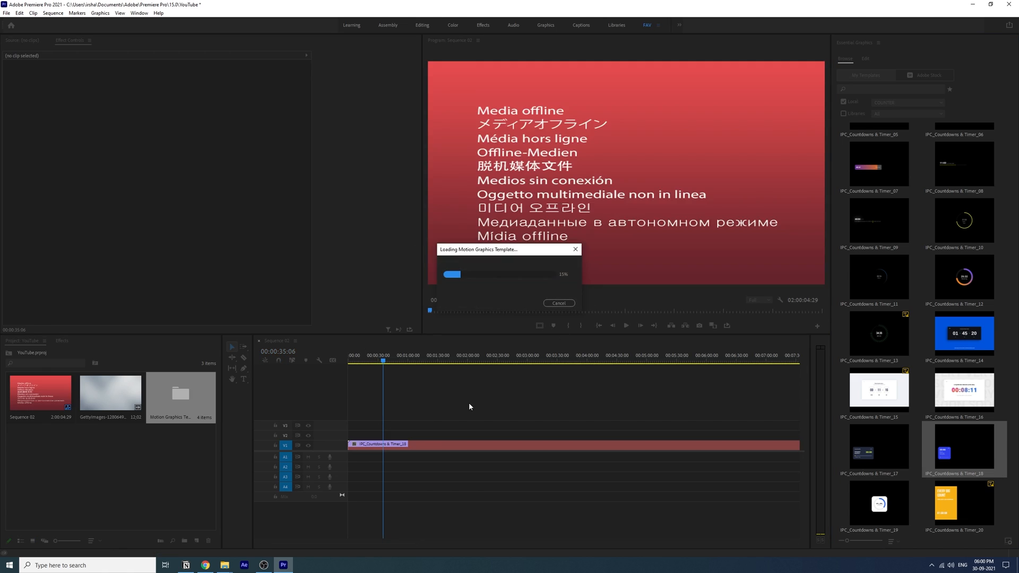
click(408, 451)
drag(383, 360, 482, 383)
Step: Add the IPC_Countdowns & Timer_07 template at the sequence start on V2, move its graphic upward, and delete the Timer_18 clip
click(845, 58)
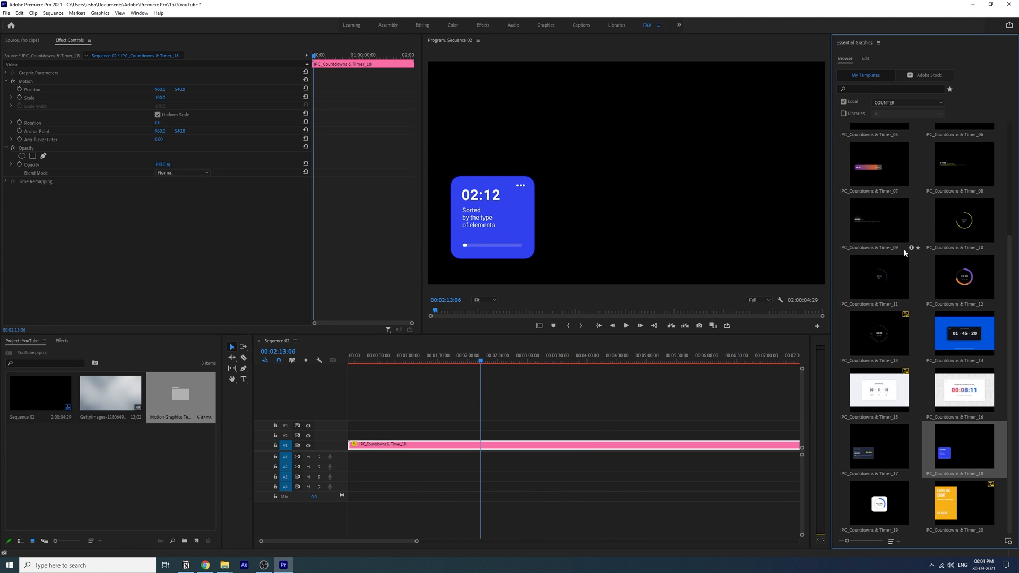
scroll(912, 329, up, 5)
drag(879, 318, 452, 433)
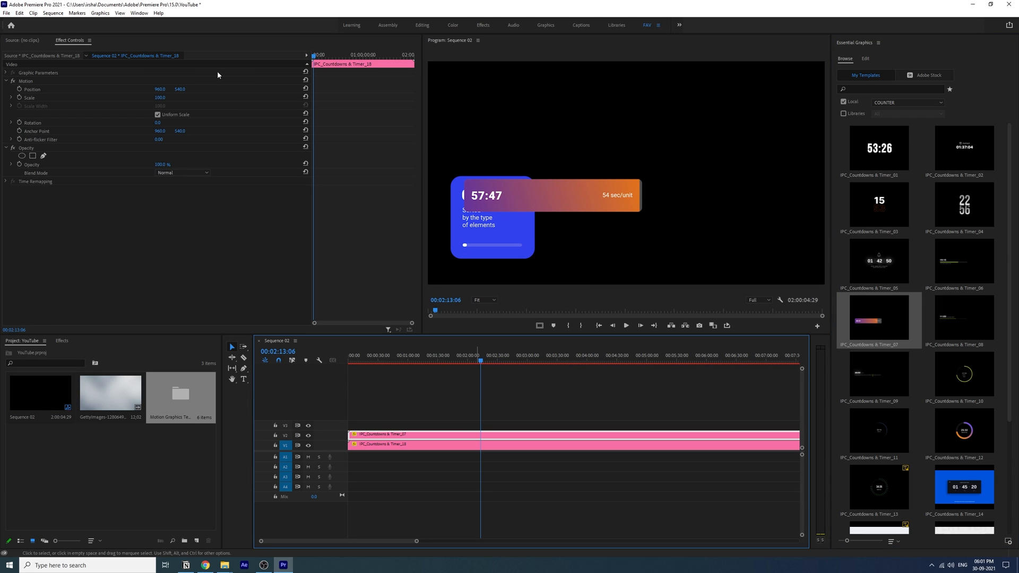
click(496, 445)
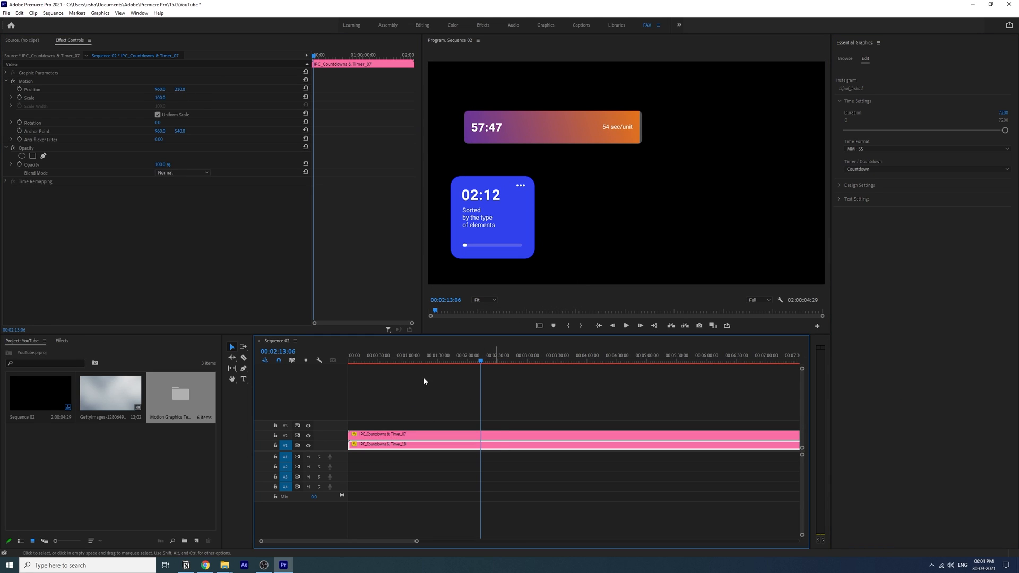
key(Delete)
Step: Preview the Timer_07 clip at 00:06:47:18 and switch its Timer / Countdown mode to Timer
click(355, 361)
drag(355, 361, 754, 362)
click(718, 436)
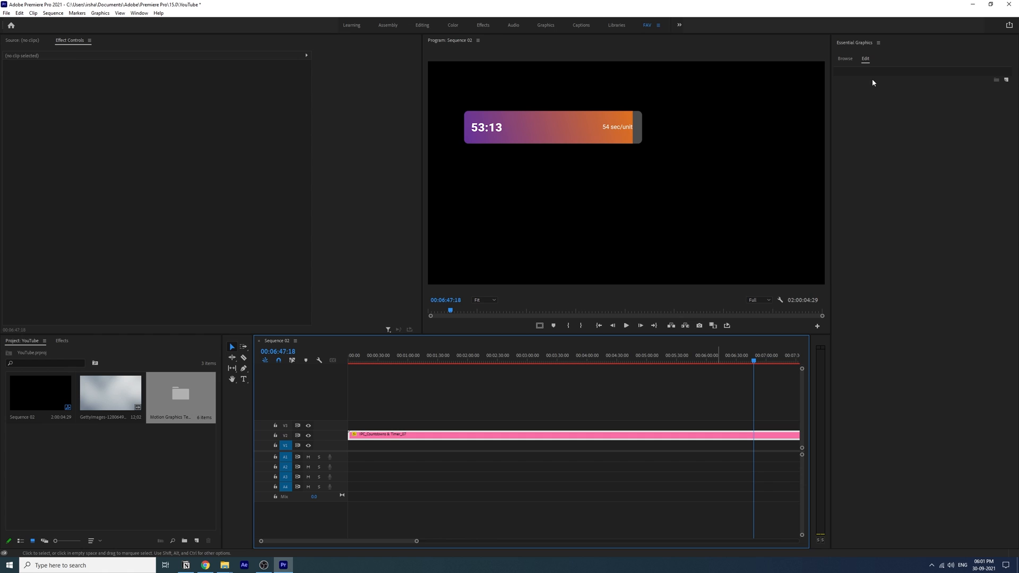
click(863, 170)
click(864, 179)
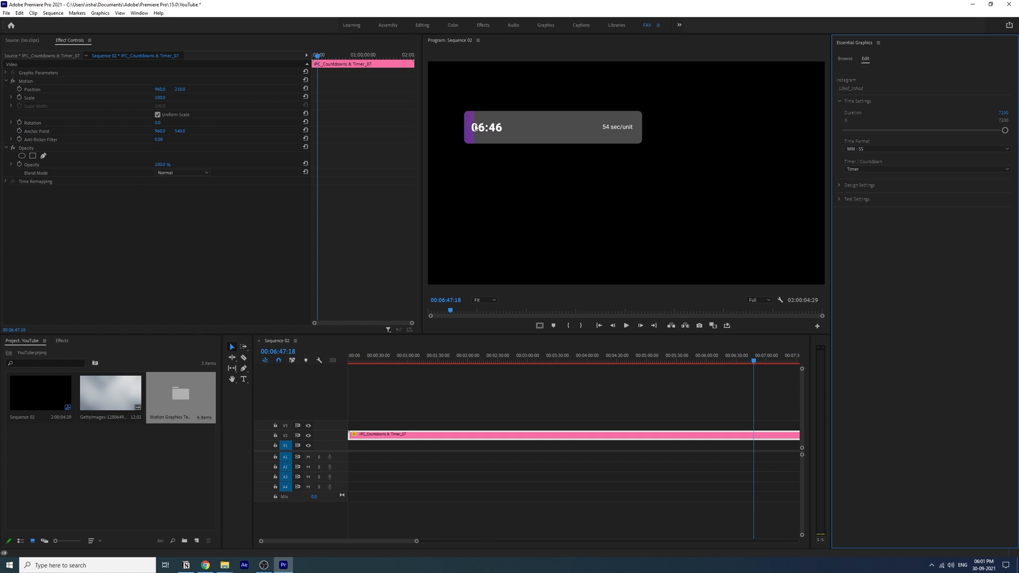
Step: Set the Timer_07 clip's duration to 60 and preview the bar at around 00:00:45:06
drag(365, 362, 394, 373)
click(1003, 112)
text(60)
key(Return)
click(460, 381)
click(428, 361)
Step: Change the Timer_07 label text to "Downloading" and preview the bar at 00:00:58:24
click(448, 436)
click(840, 200)
click(888, 368)
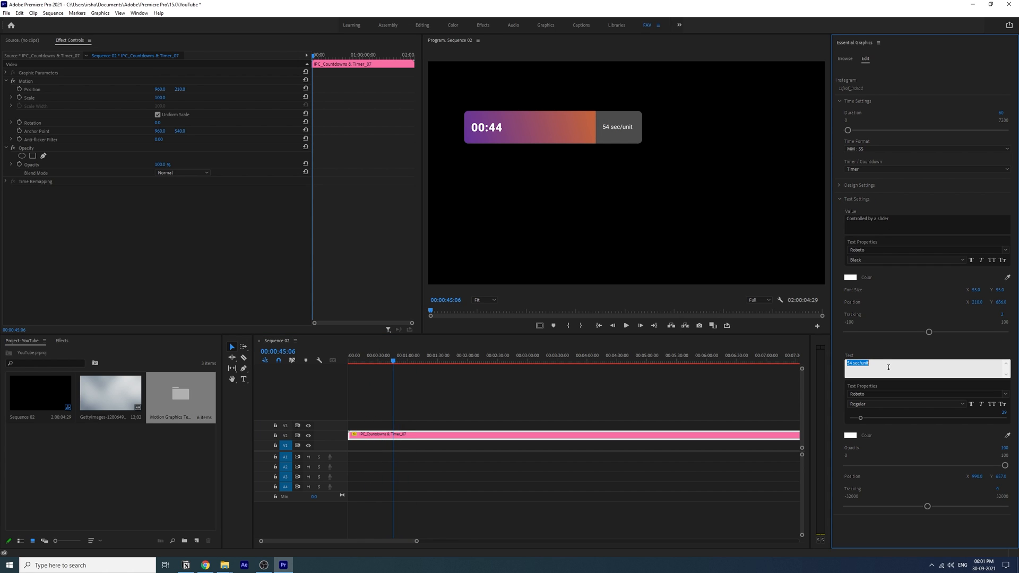
click(527, 402)
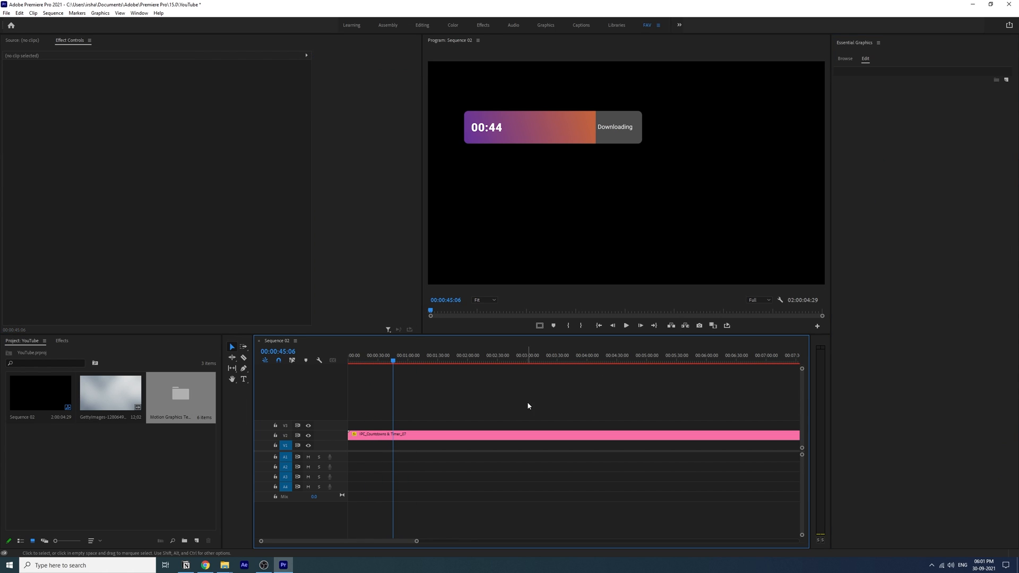
drag(406, 359, 407, 382)
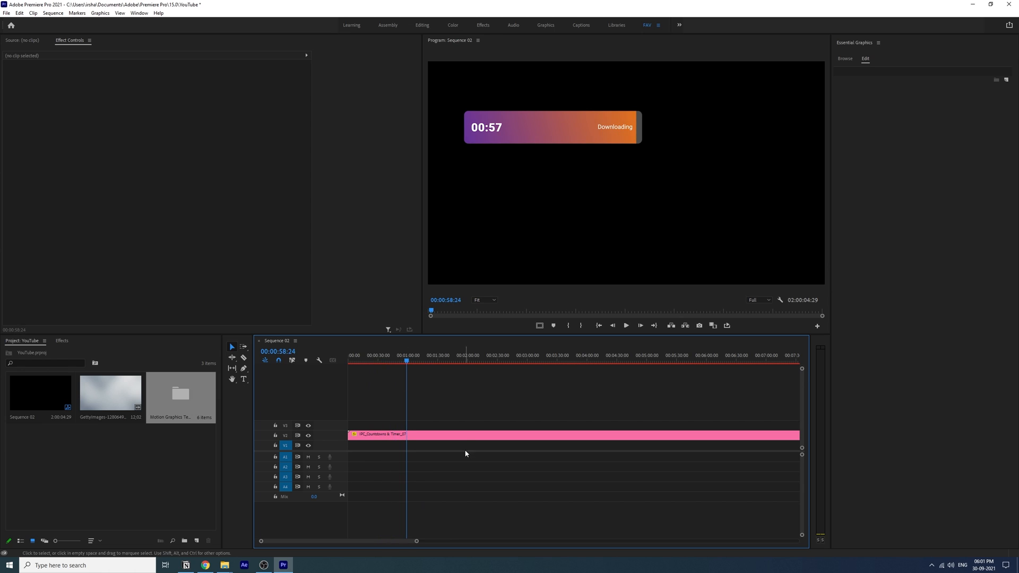
Step: Set the start color of the Timer_07 value line to yellow in its design settings
click(467, 435)
click(838, 202)
click(839, 186)
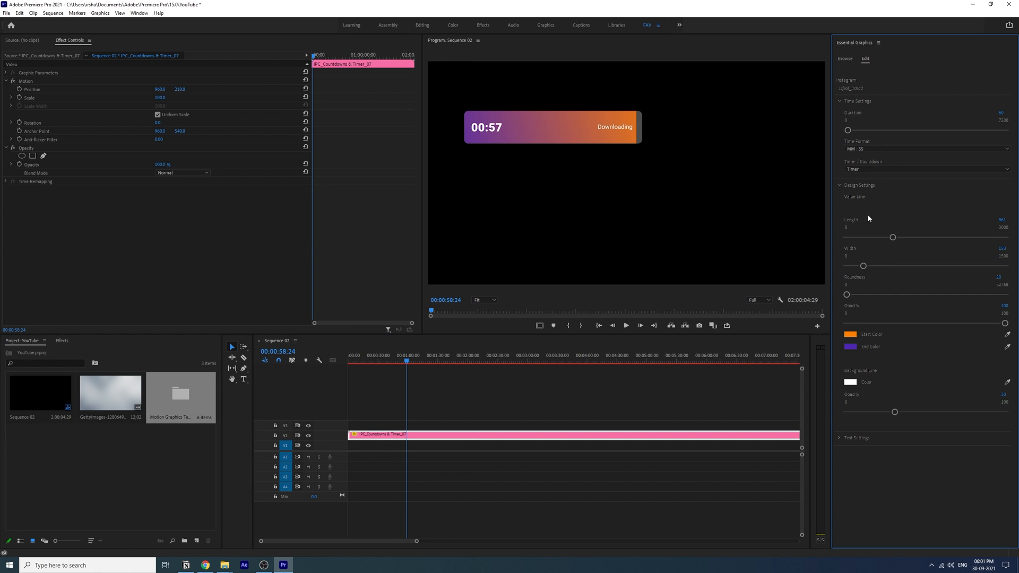
click(850, 334)
drag(525, 289, 531, 251)
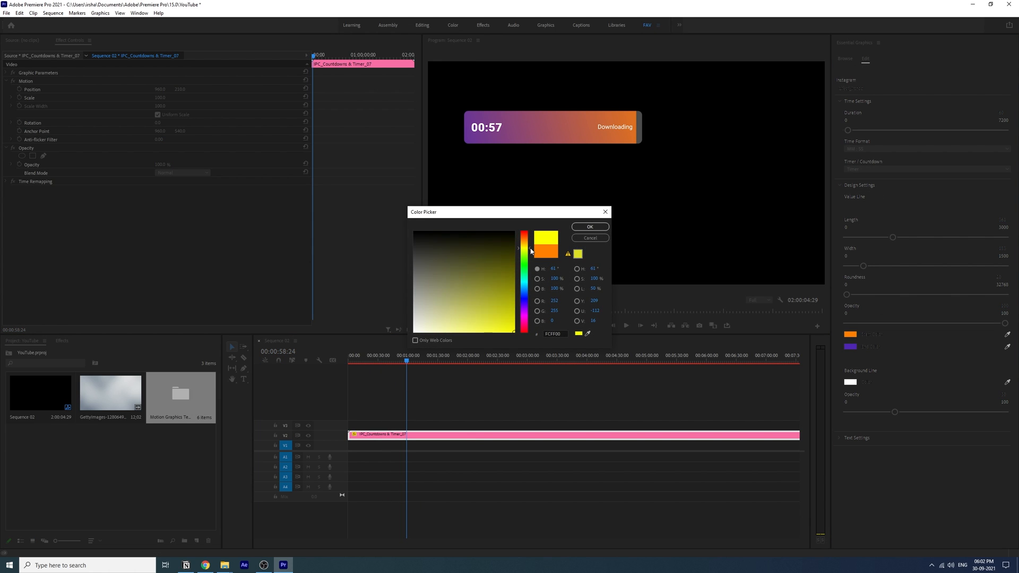
click(578, 229)
Step: Try a yellow-green end color for the Timer_07 value line
click(850, 346)
drag(526, 305, 540, 255)
click(589, 227)
Step: Set the value line's end color to orange and preview the bar at 00:00:59:06
click(850, 346)
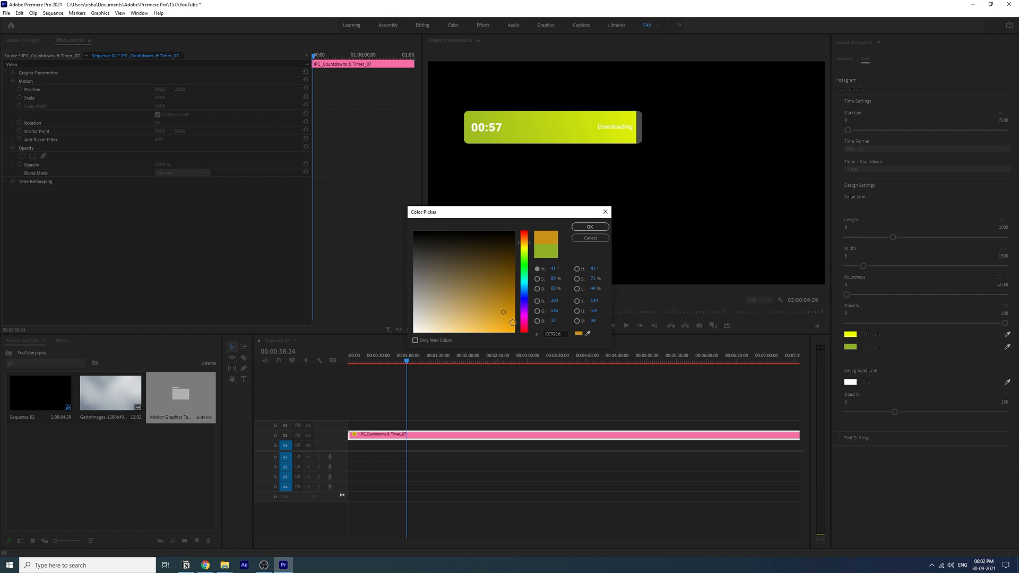
click(590, 227)
mouse_move(399, 361)
mouse_down()
mouse_move(387, 362)
mouse_move(405, 369)
mouse_up()
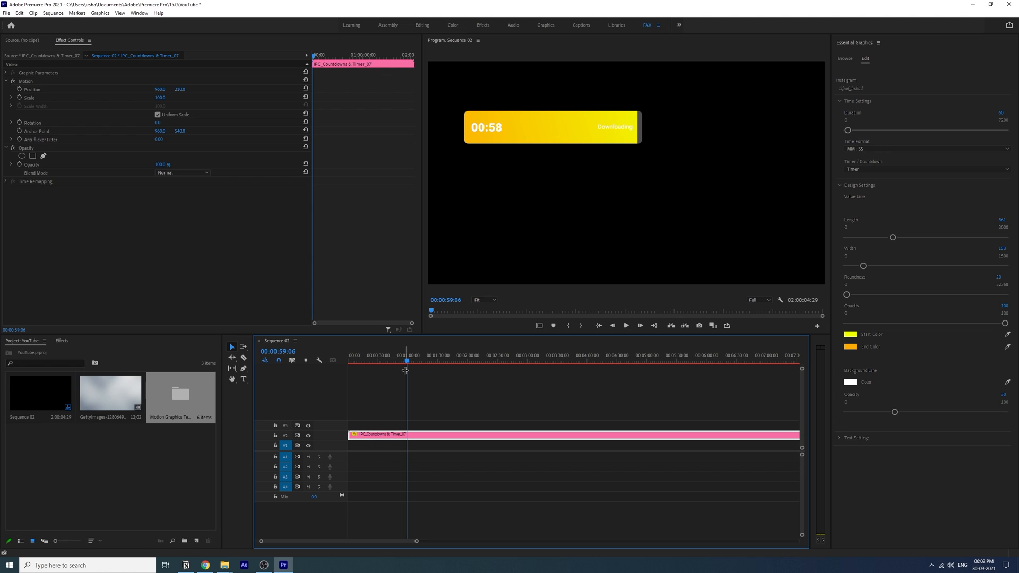